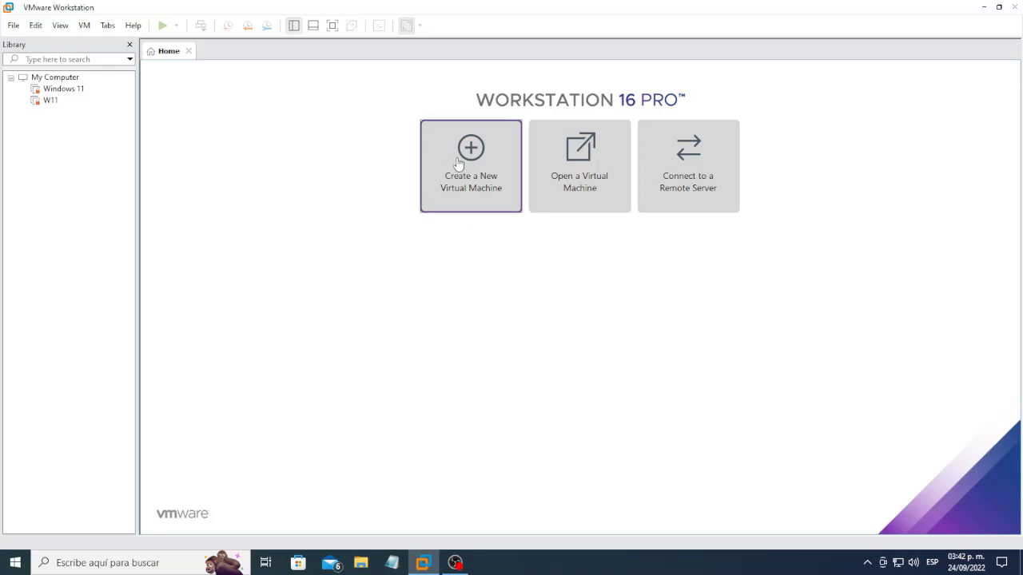
# Start a new virtual machine with the Typical configuration and use the Win11_22H2_Spanish_Mexico_x64 ISO from Documentos as installer image
pyautogui.click(469, 199)
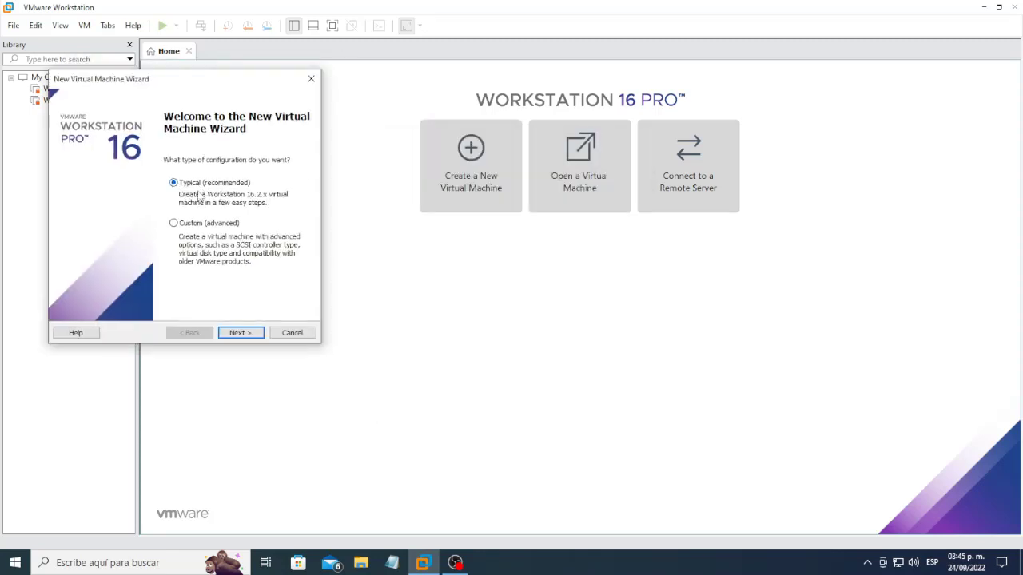
pyautogui.click(241, 332)
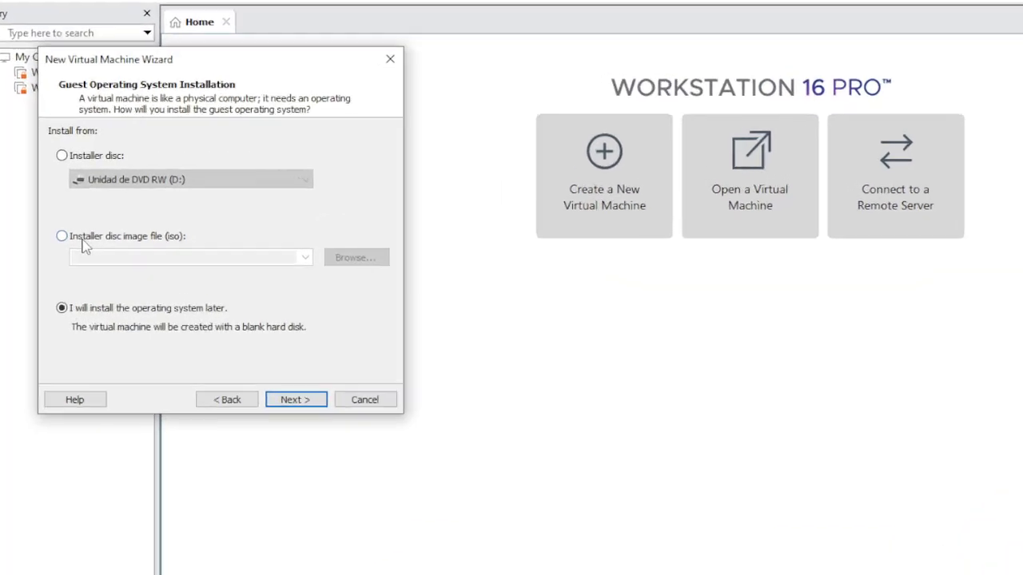
pyautogui.click(83, 240)
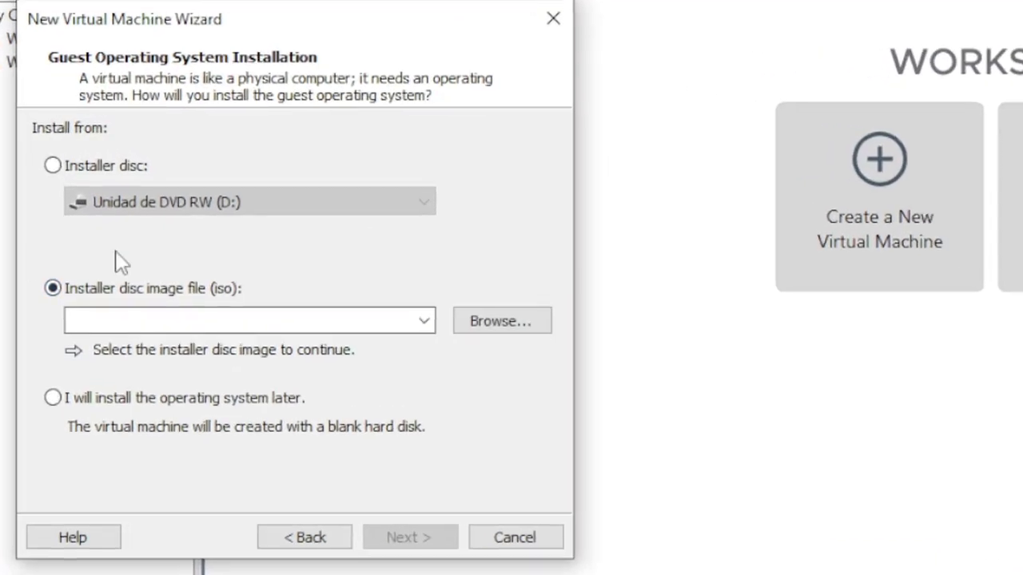
pyautogui.click(356, 258)
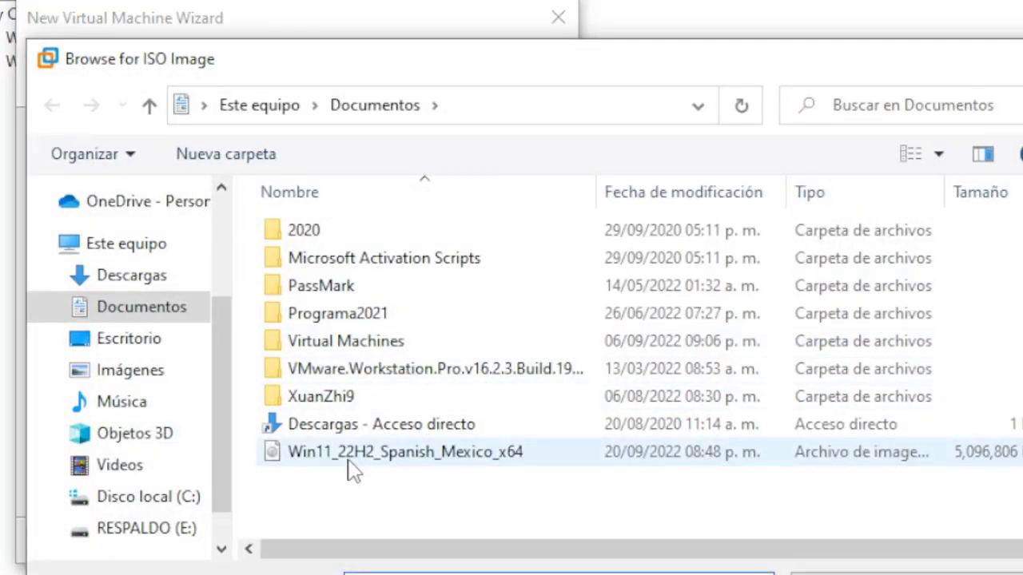
pyautogui.click(349, 457)
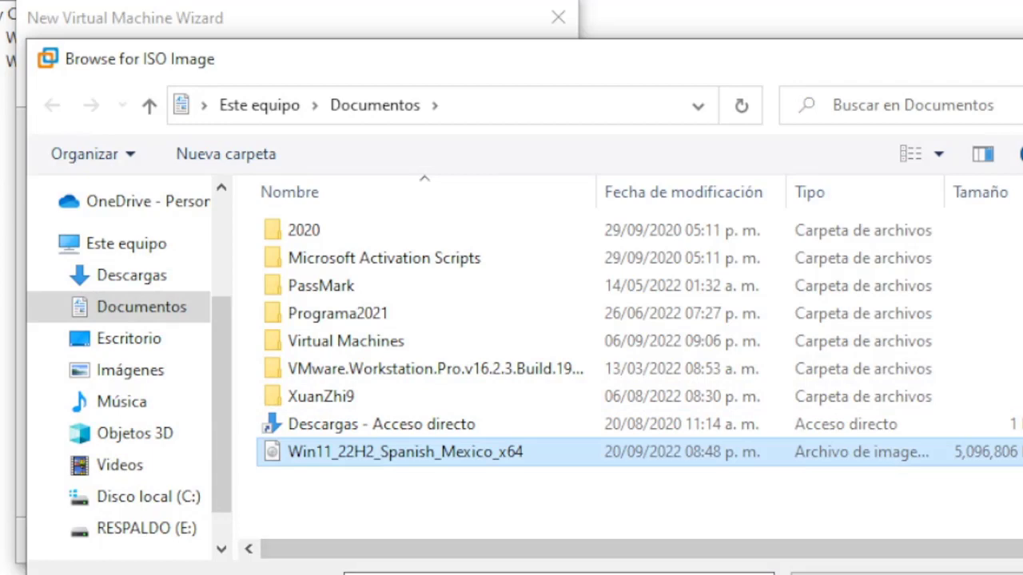
pyautogui.press('Return')
pyautogui.click(434, 548)
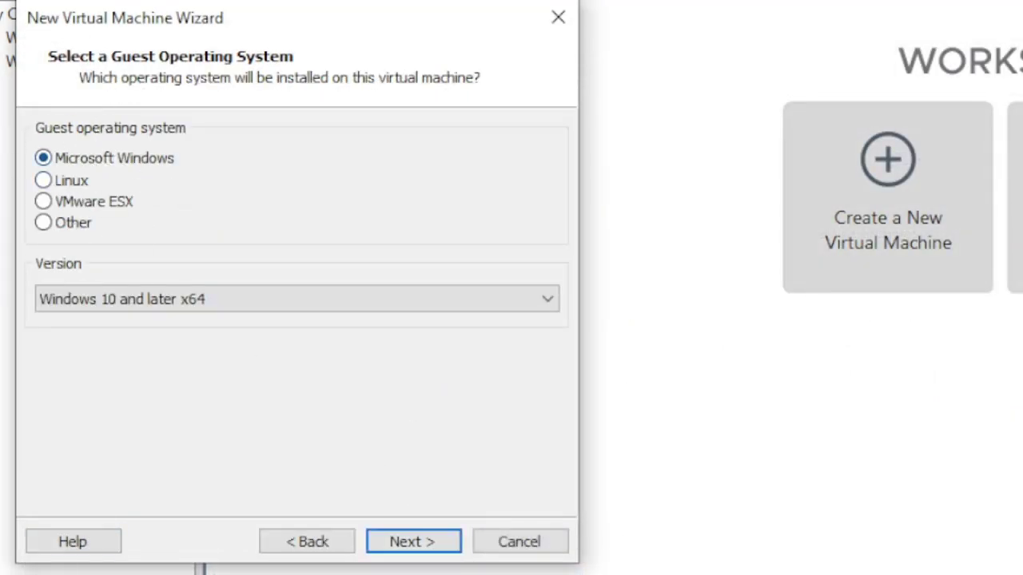
# Choose Microsoft Windows, version Windows 10 and later x64, as the guest operating system and continue
pyautogui.click(62, 312)
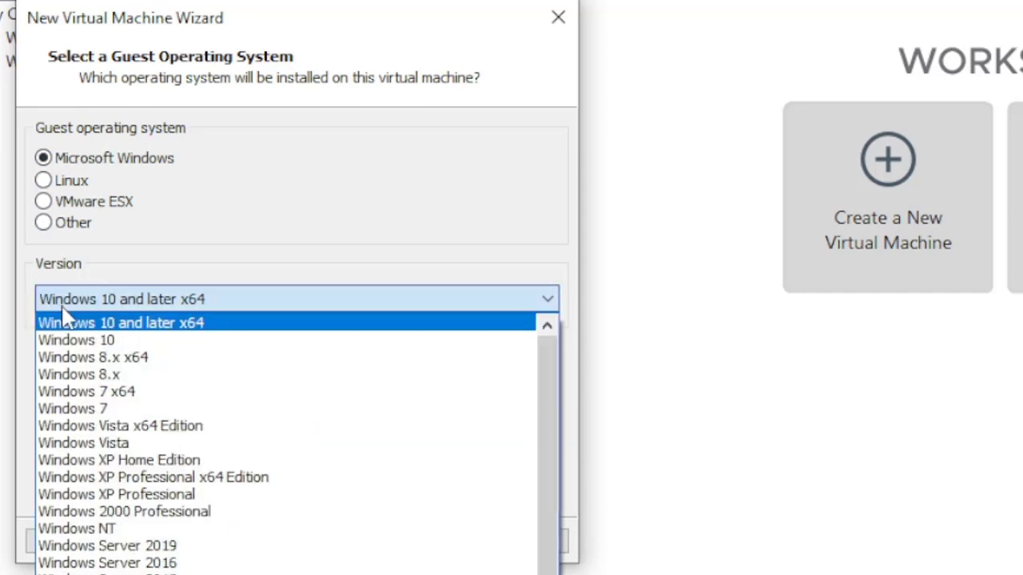
pyautogui.click(144, 324)
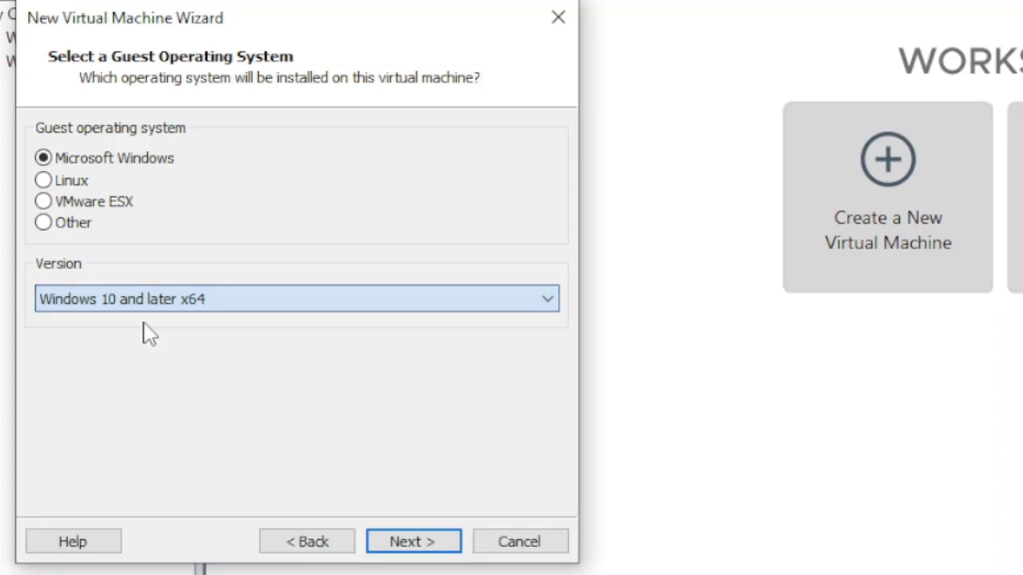
pyautogui.click(413, 542)
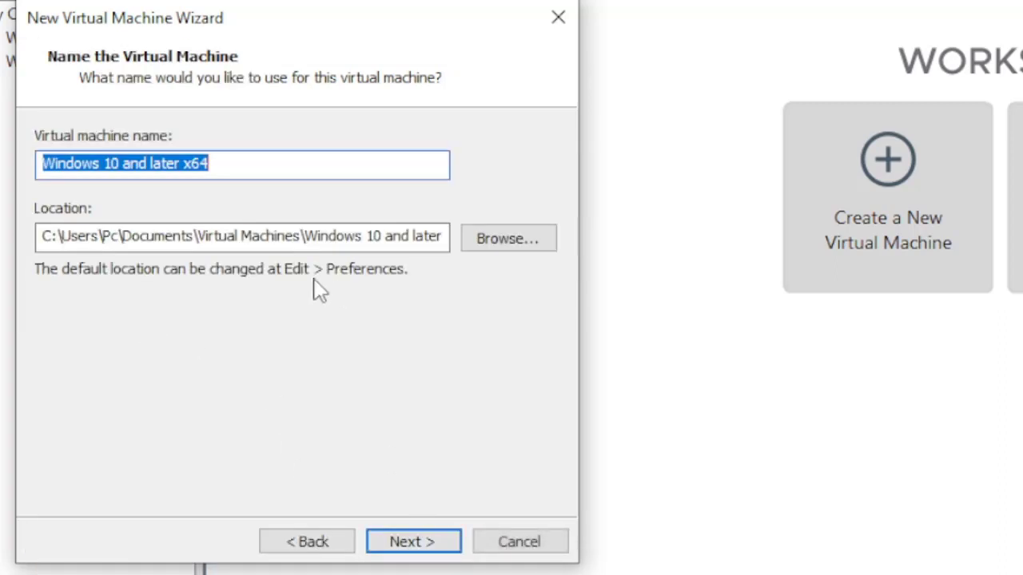
# Name the virtual machine W11 22H2 and continue with the default location
pyautogui.click(226, 169)
pyautogui.moveTo(225, 169); pyautogui.dragTo(6, 167)
pyautogui.write('W11')
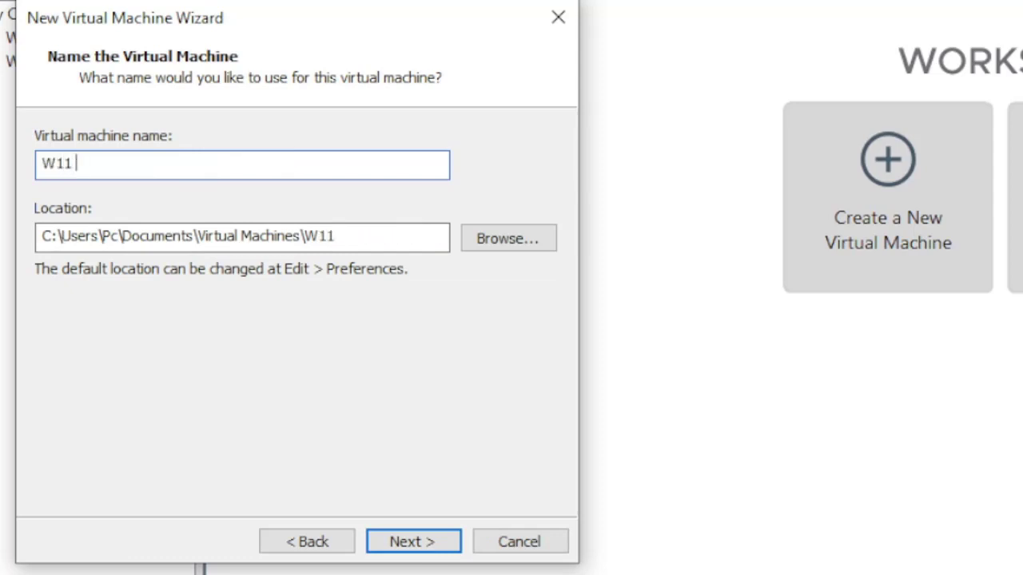
pyautogui.write(' 22H2')
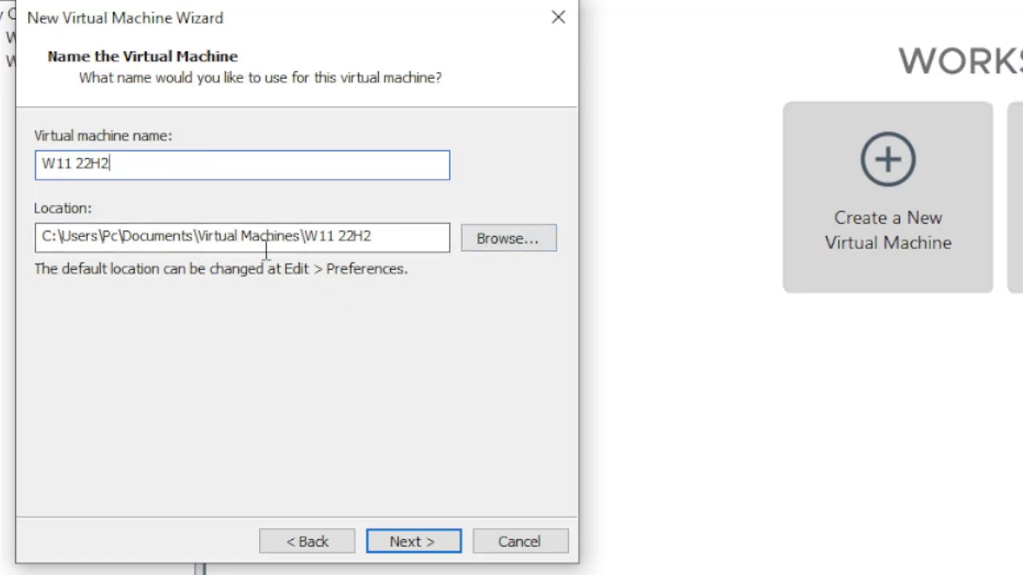
pyautogui.click(413, 550)
# Set the maximum disk size to 80 GB, stored as a single file, and finish creating the virtual machine
pyautogui.click(232, 194)
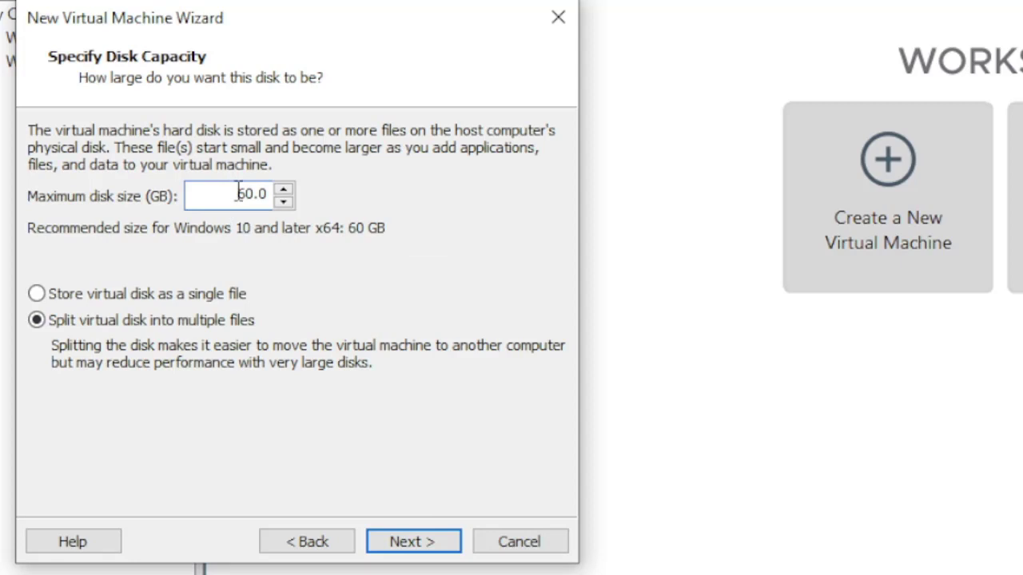
pyautogui.moveTo(234, 194); pyautogui.dragTo(272, 194)
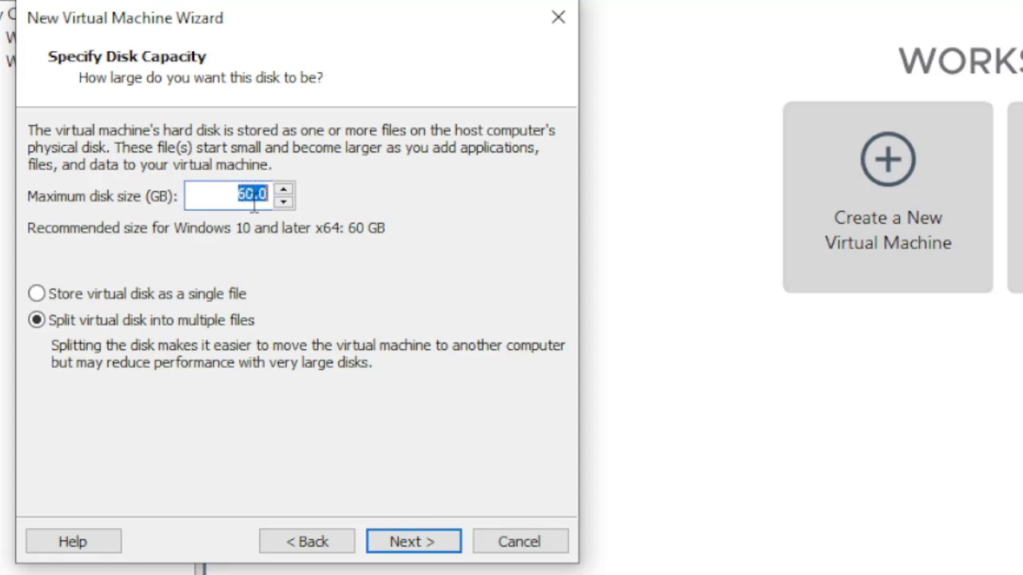
pyautogui.write('80')
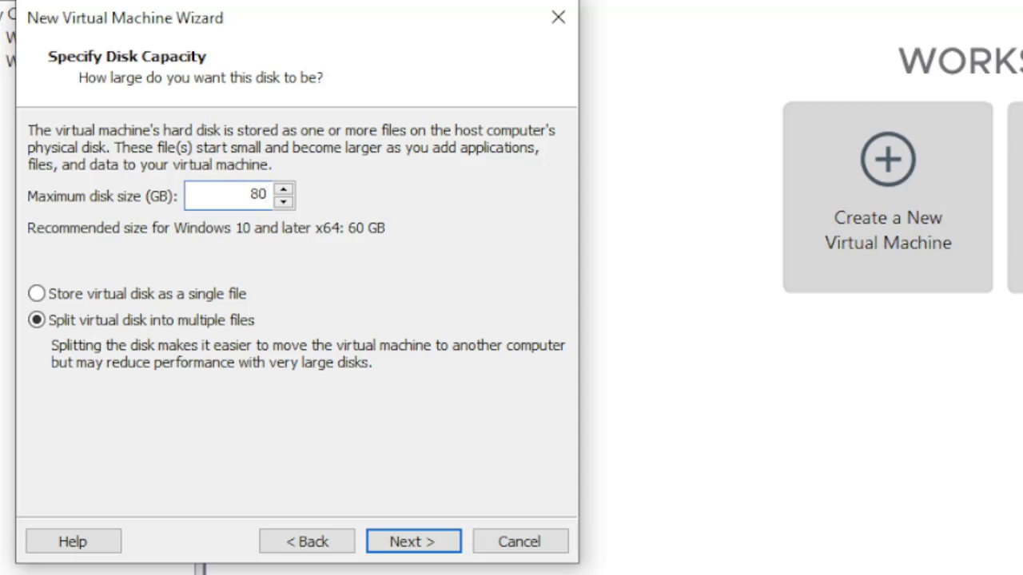
pyautogui.click(38, 294)
pyautogui.click(408, 547)
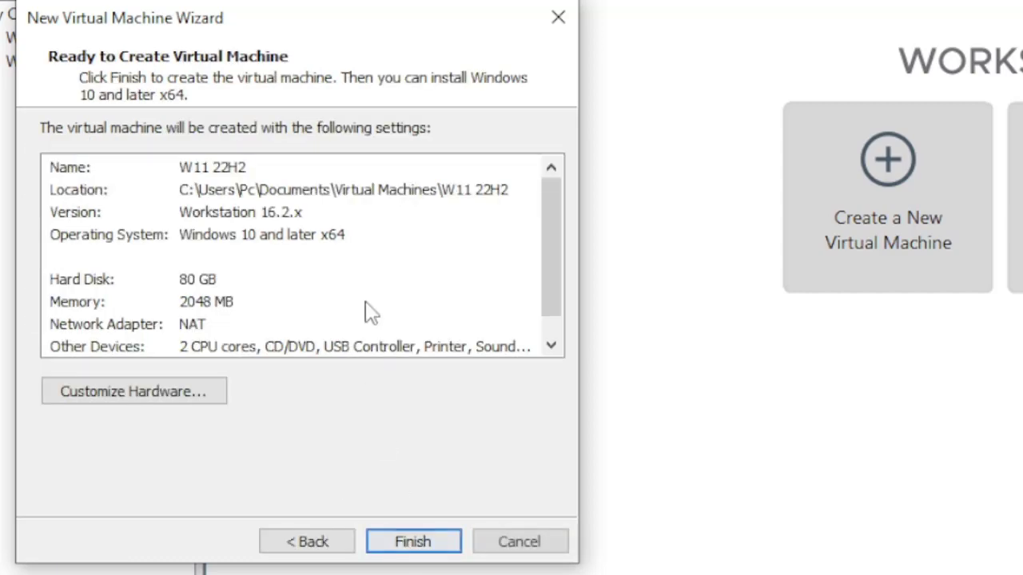
pyautogui.click(424, 543)
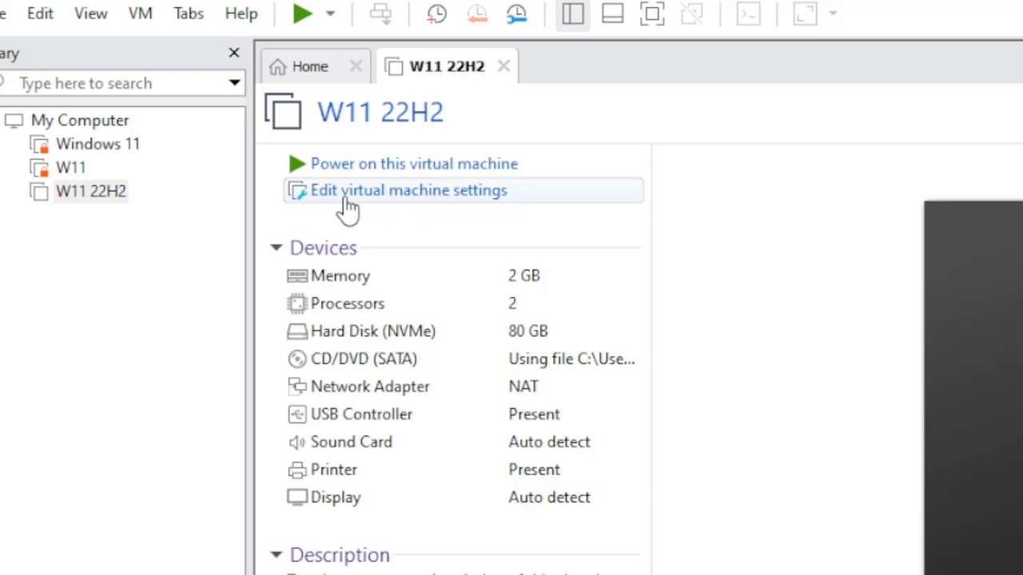
# Open the settings of the W11 22H2 virtual machine and roughly raise its memory to 5404 MB
pyautogui.click(348, 206)
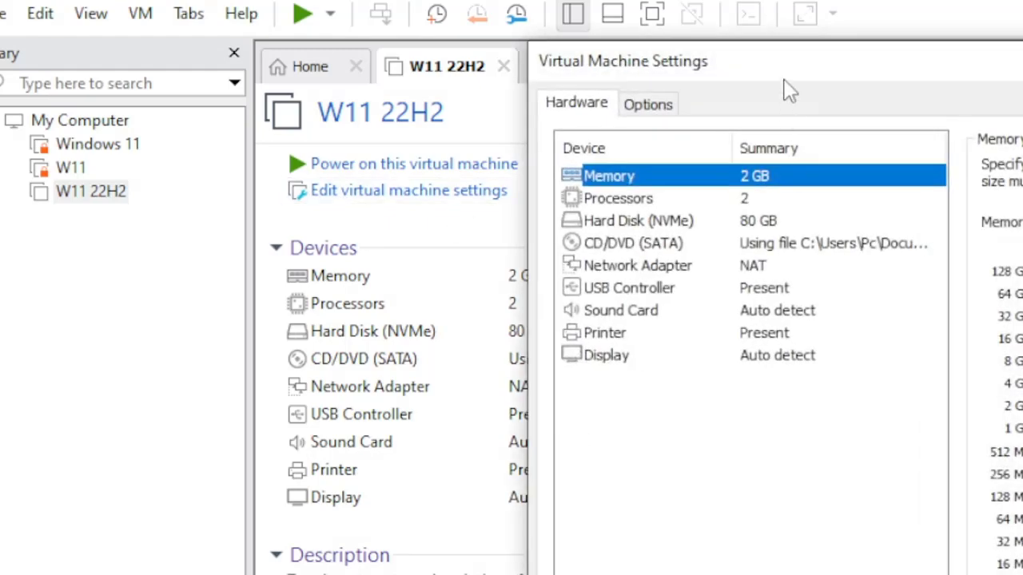
pyautogui.moveTo(790, 90); pyautogui.dragTo(354, 57)
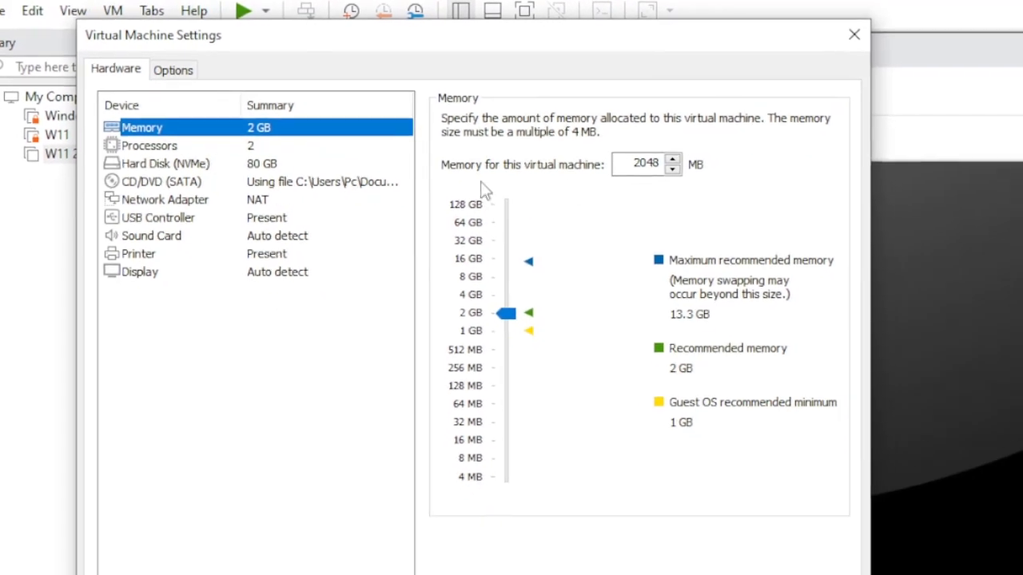
pyautogui.click(490, 305)
pyautogui.moveTo(491, 306); pyautogui.dragTo(595, 297)
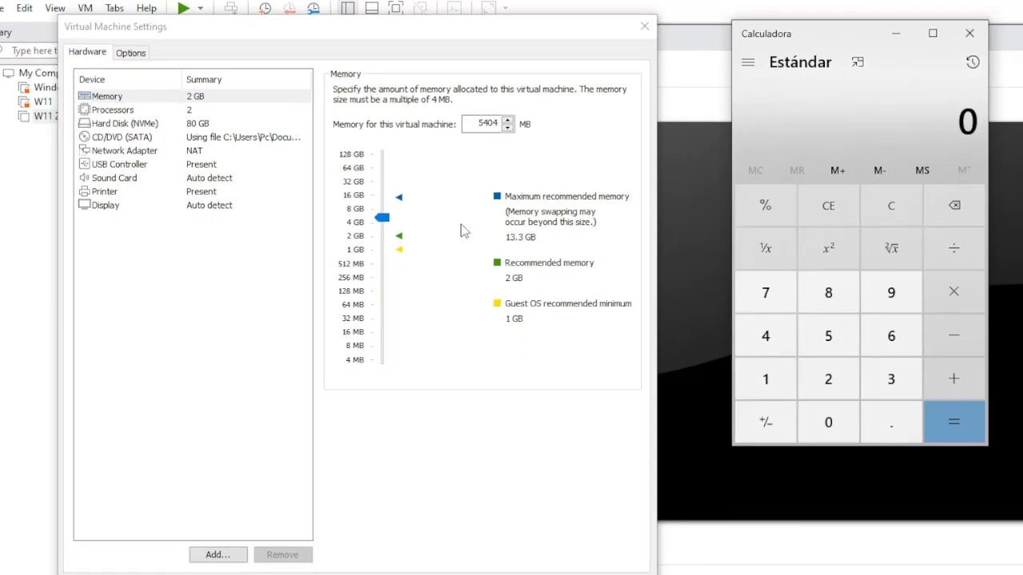
# Calculate 1024 × 5 in Calculator to work out the memory size in MB
pyautogui.write('1024')
pyautogui.write('*5')
pyautogui.press('Return')
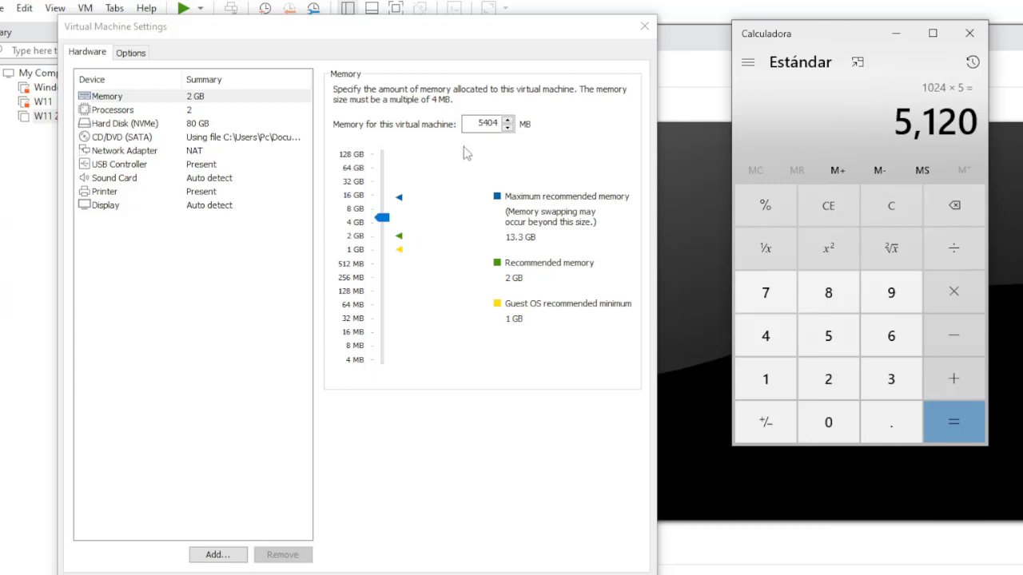
# Set the virtual machine's memory to 5120 MB and apply the settings
pyautogui.click(486, 123)
pyautogui.doubleClick(486, 122)
pyautogui.write('512')
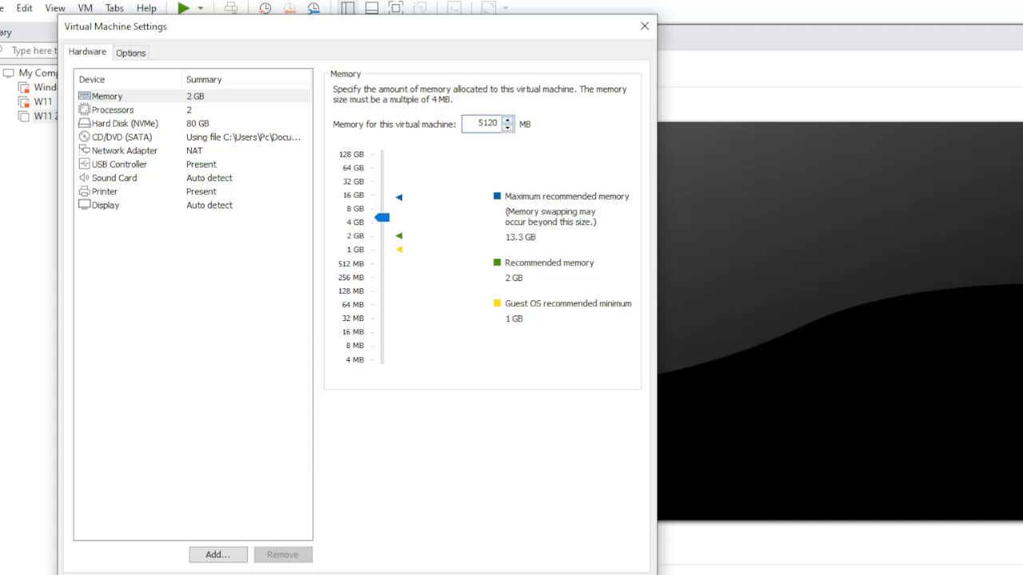
pyautogui.press('Return')
# Reopen the virtual machine settings, close Calculator, and set the number of cores per processor to 2
pyautogui.click(242, 118)
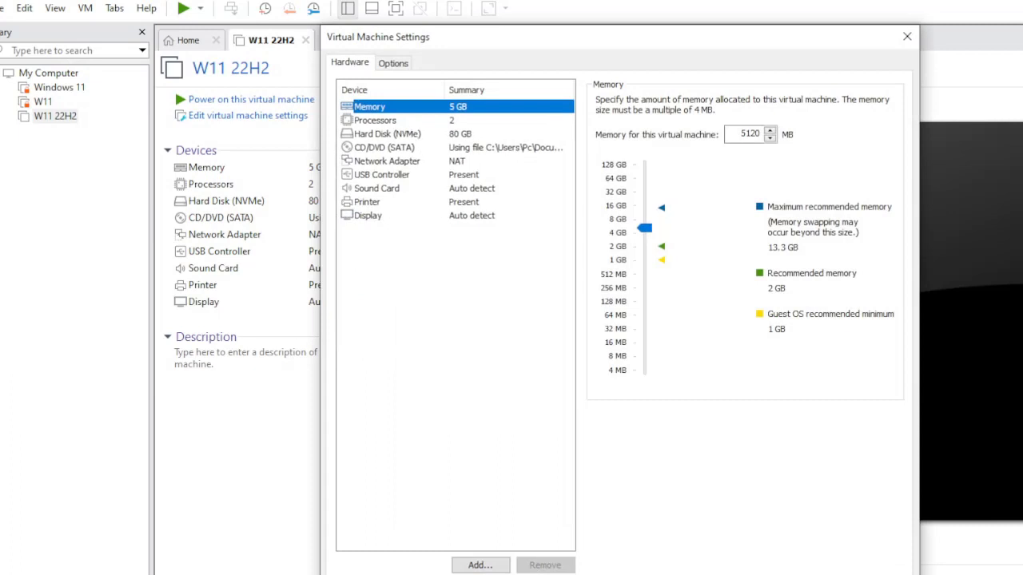
pyautogui.hotkey('alt', 'Tab')
pyautogui.click(973, 32)
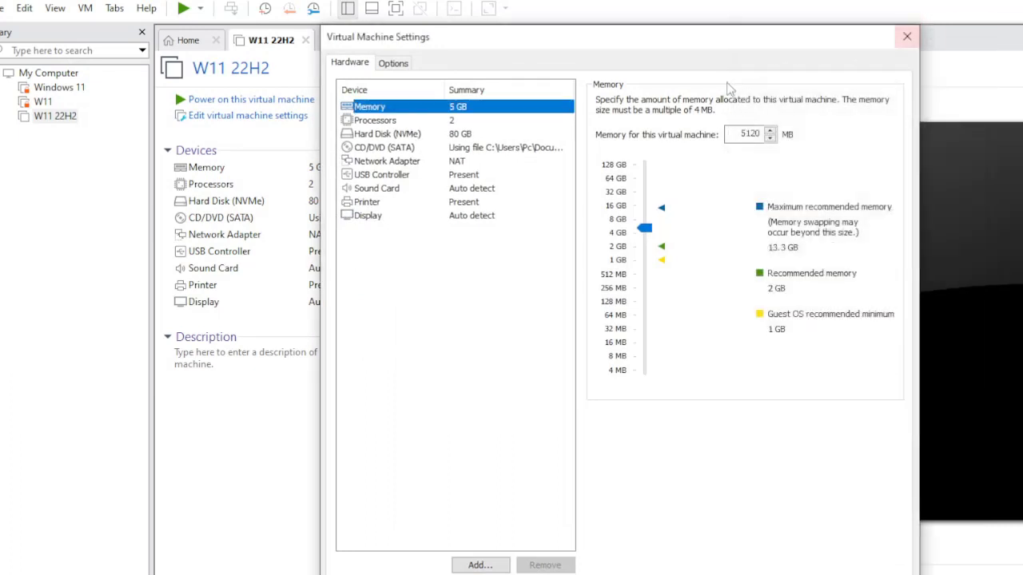
pyautogui.moveTo(482, 44); pyautogui.dragTo(235, 19)
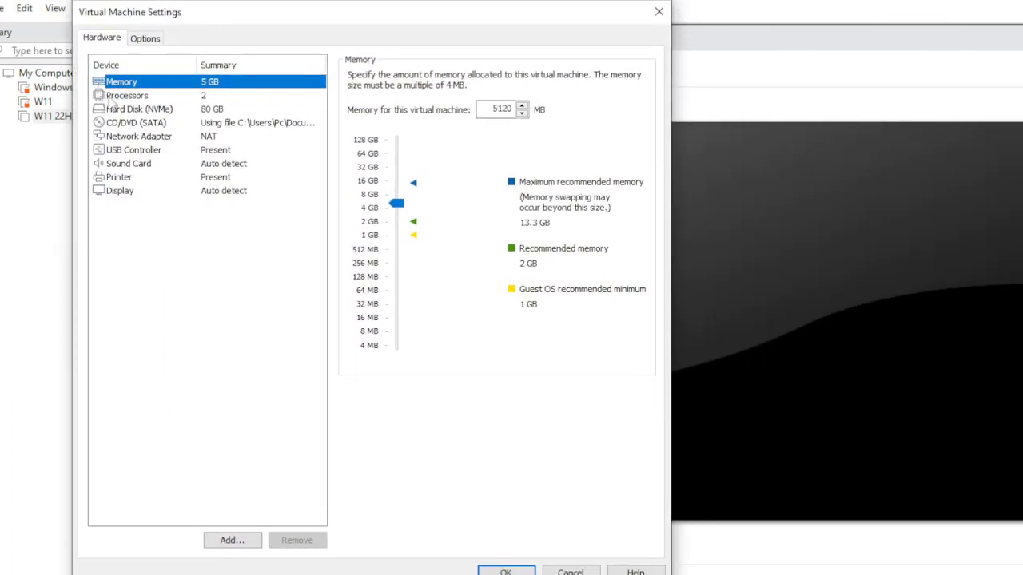
pyautogui.click(265, 97)
pyautogui.click(495, 97)
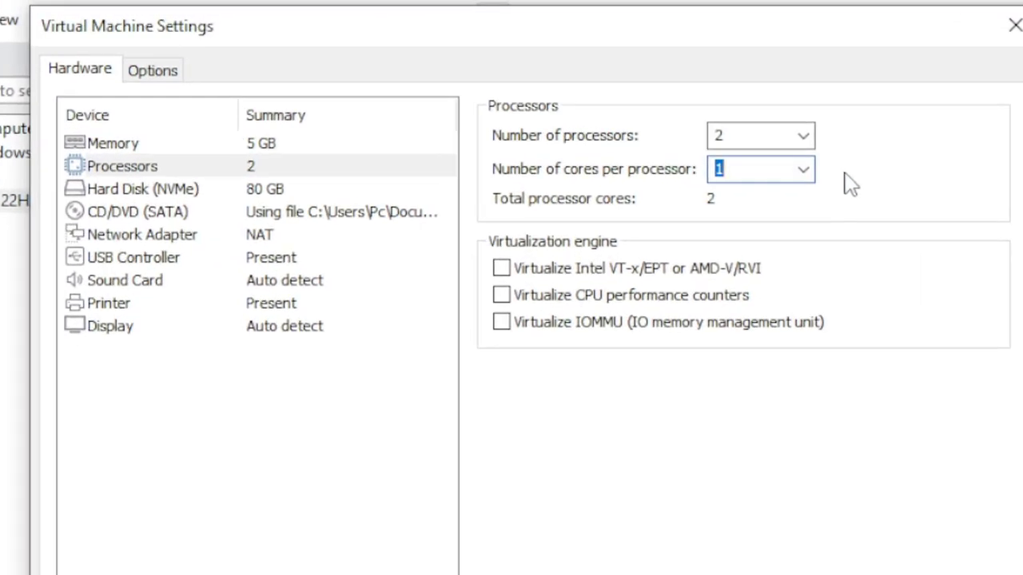
pyautogui.write('2')
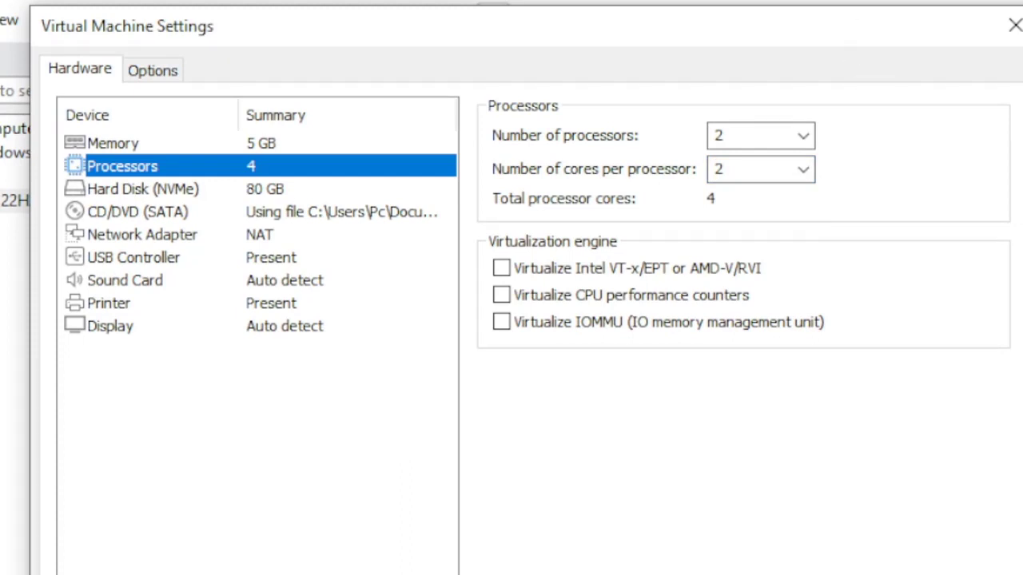
# Encrypt the virtual machine through its access control options, entering and confirming the encryption password
pyautogui.click(148, 74)
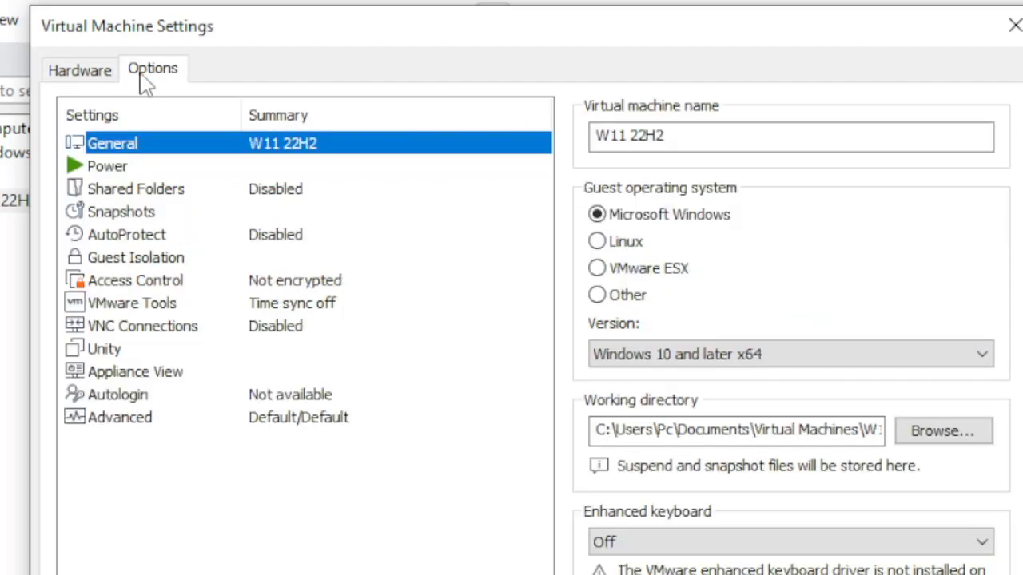
pyautogui.click(136, 289)
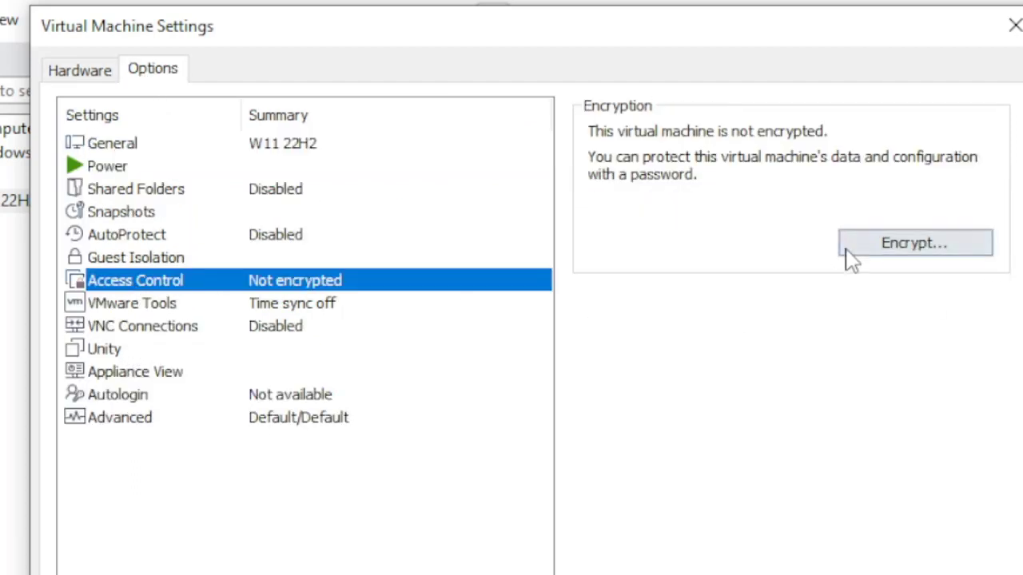
pyautogui.click(919, 262)
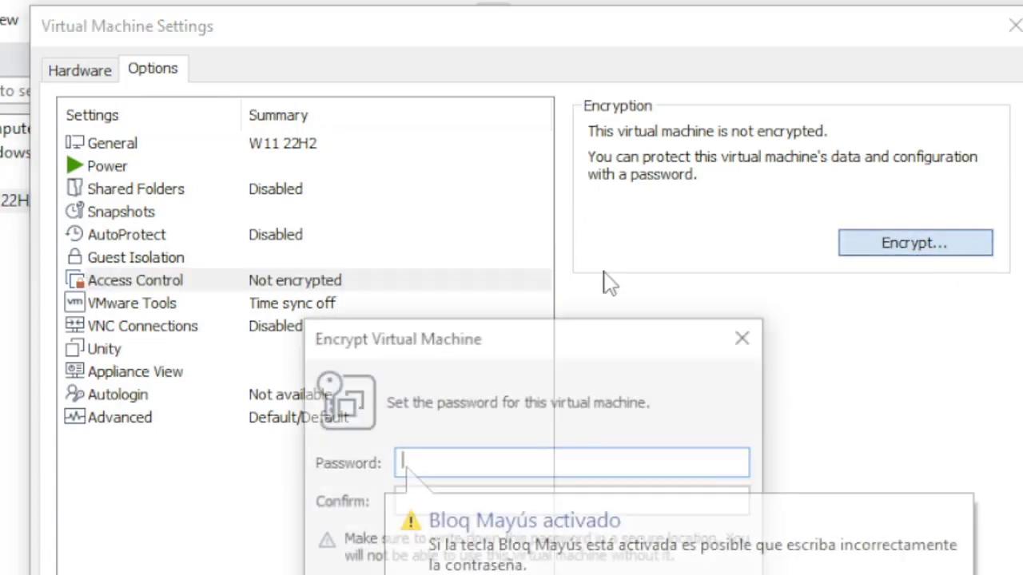
pyautogui.moveTo(505, 348); pyautogui.dragTo(347, 127)
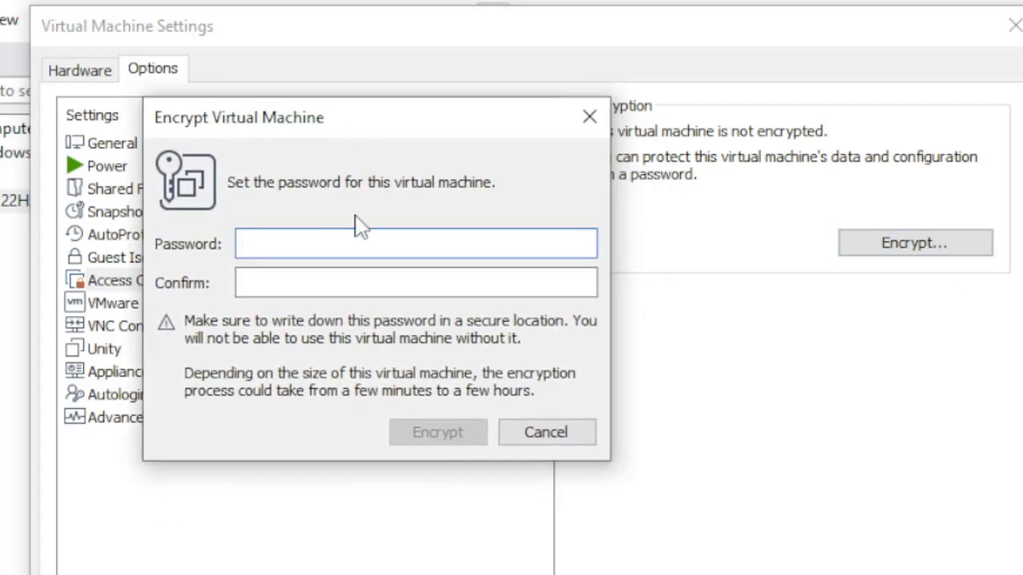
pyautogui.write('•••')
pyautogui.click(365, 283)
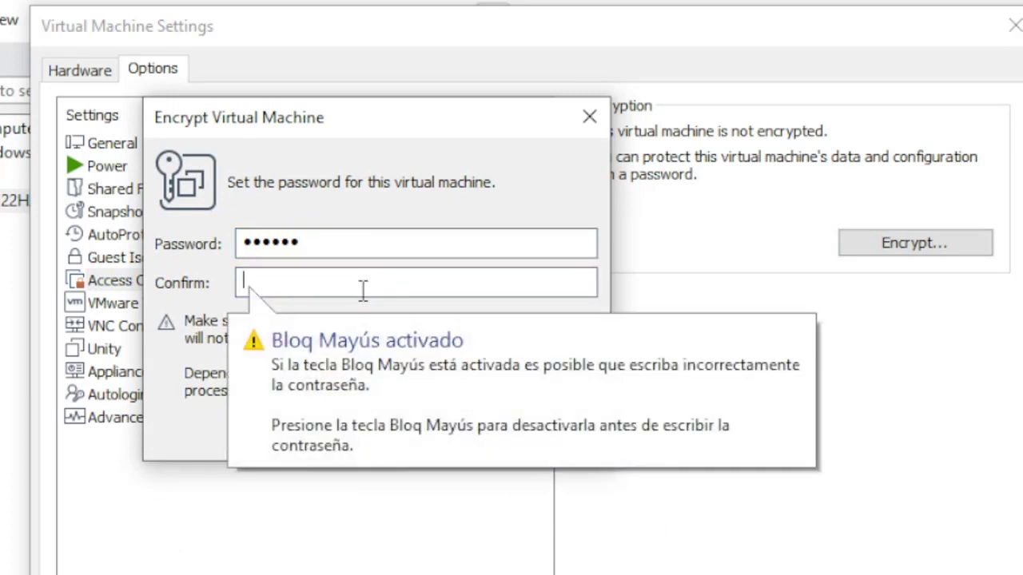
pyautogui.write('••••••')
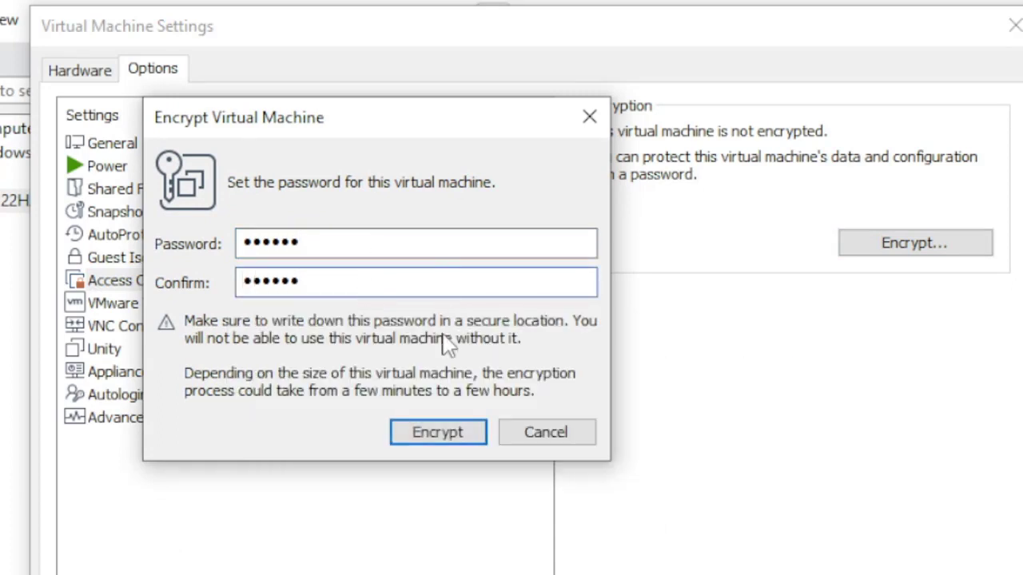
pyautogui.click(418, 442)
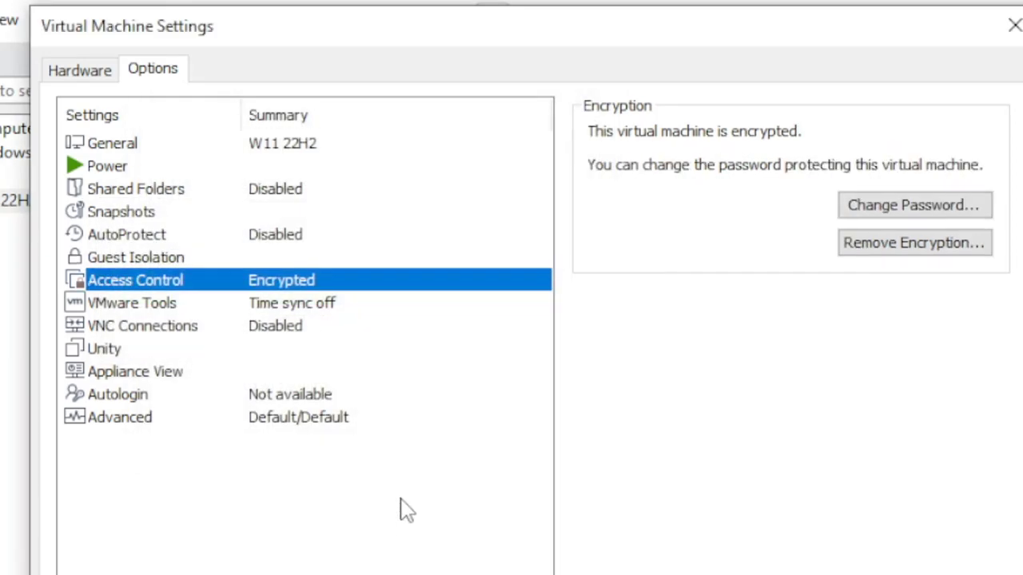
# Enable secure boot for the UEFI firmware in the virtual machine's advanced options
pyautogui.click(101, 369)
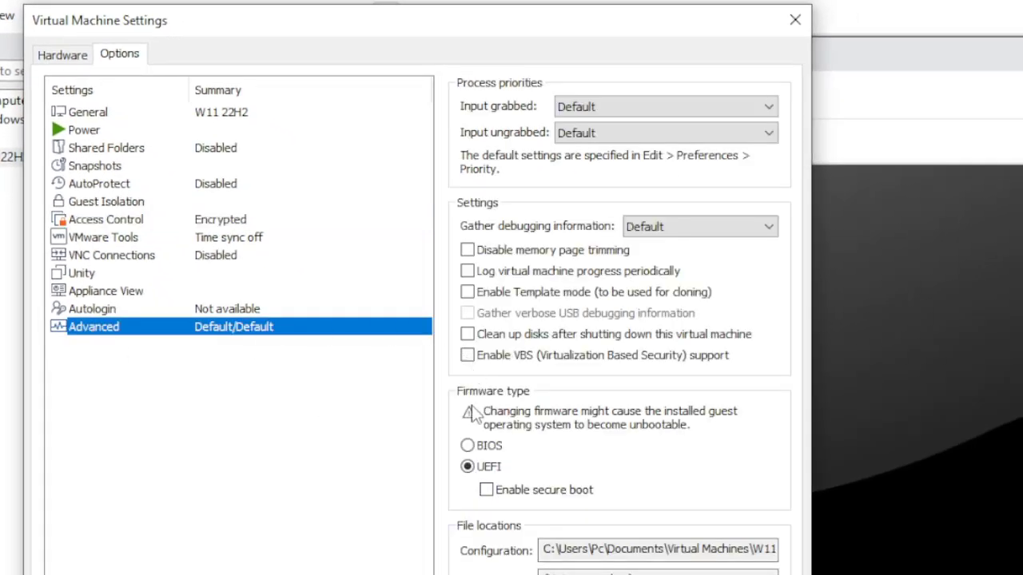
pyautogui.click(488, 494)
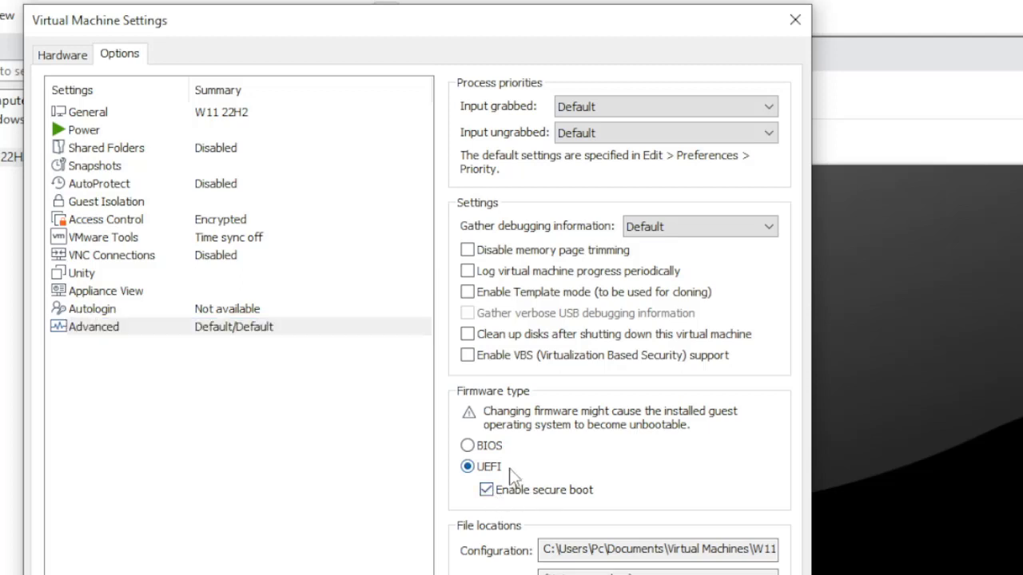
# Add a Trusted Platform Module to the virtual machine's hardware and save the settings
pyautogui.click(64, 55)
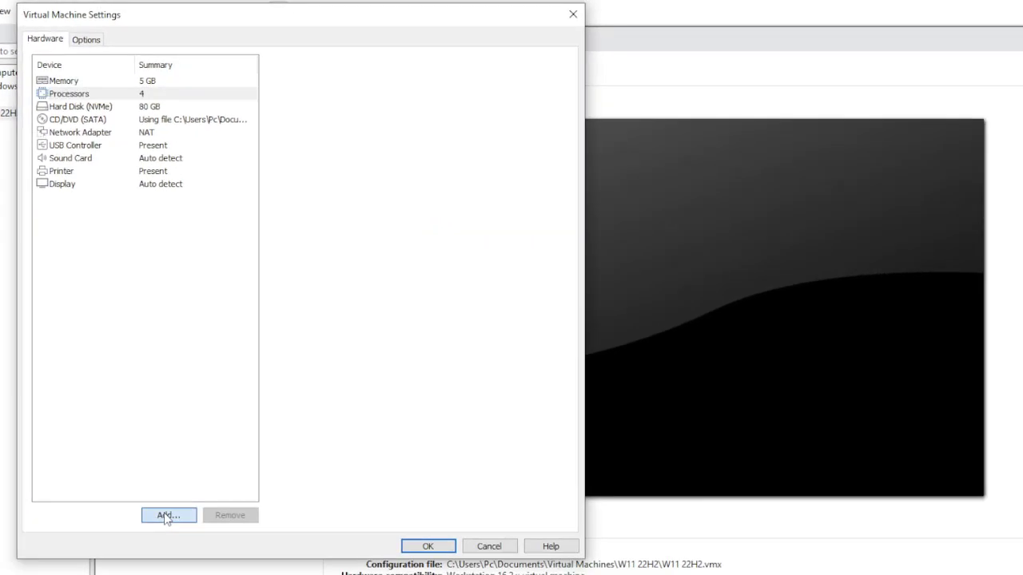
pyautogui.click(165, 516)
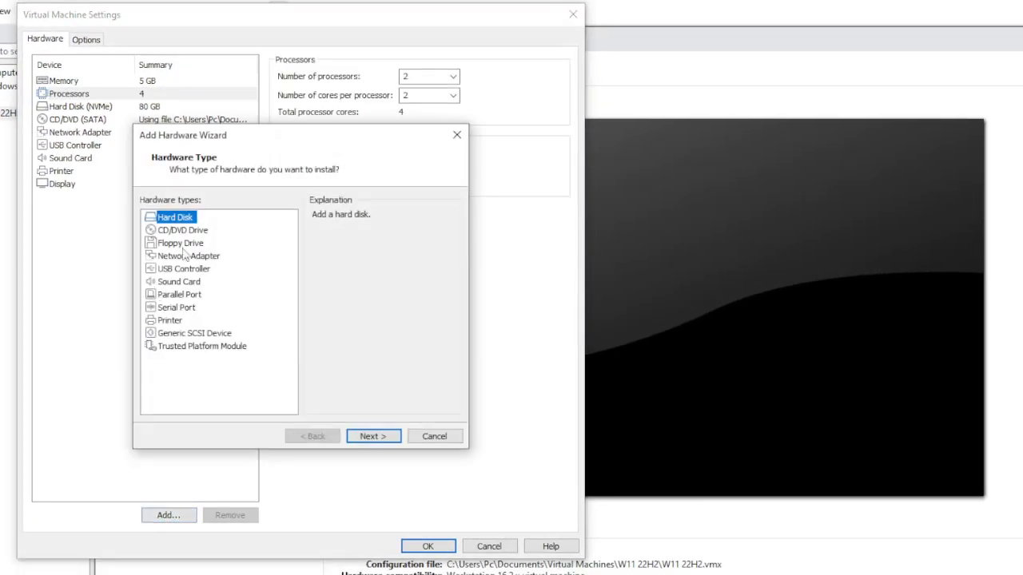
pyautogui.moveTo(221, 138); pyautogui.dragTo(88, 83)
pyautogui.click(36, 293)
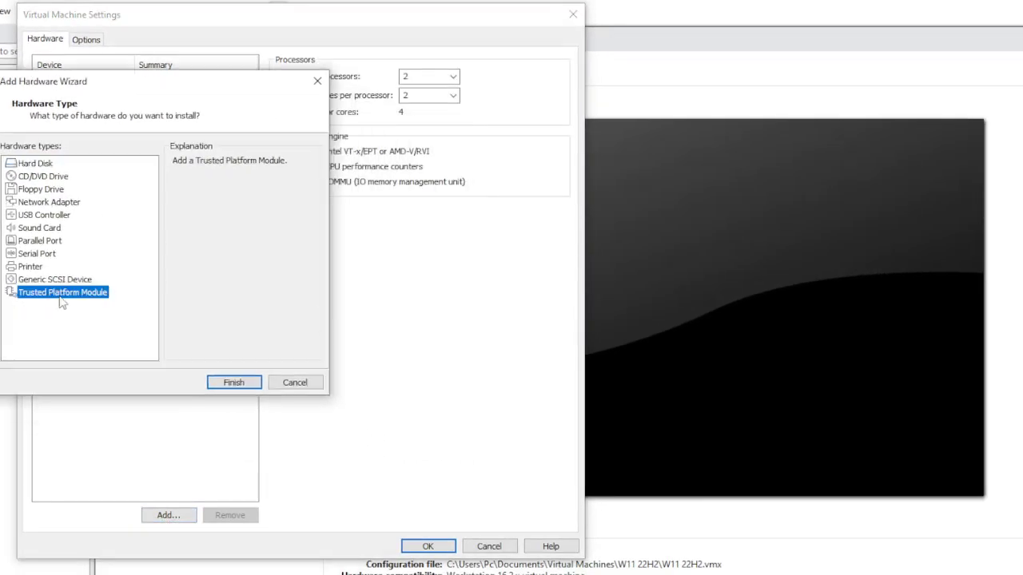
pyautogui.click(223, 383)
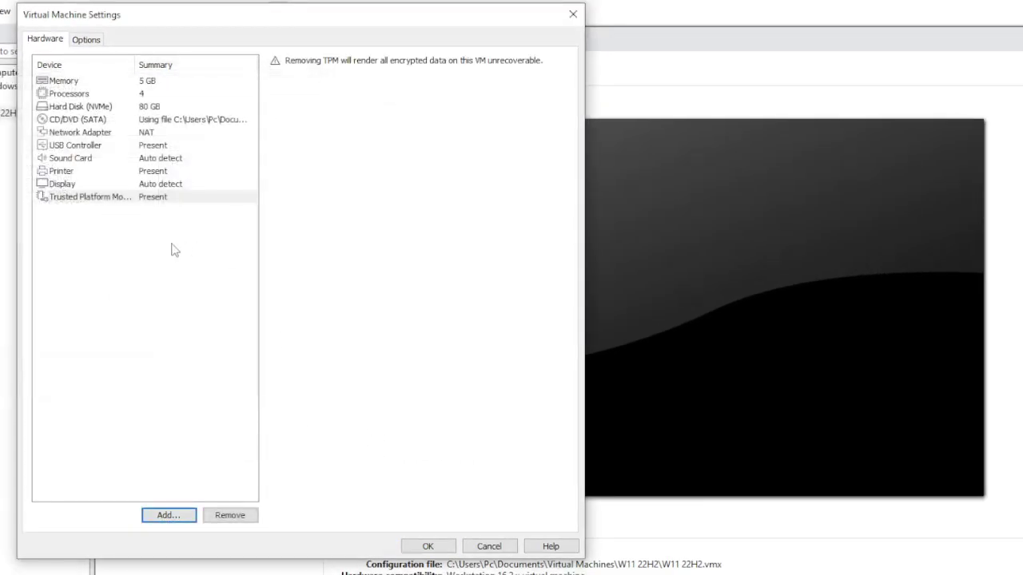
pyautogui.click(79, 200)
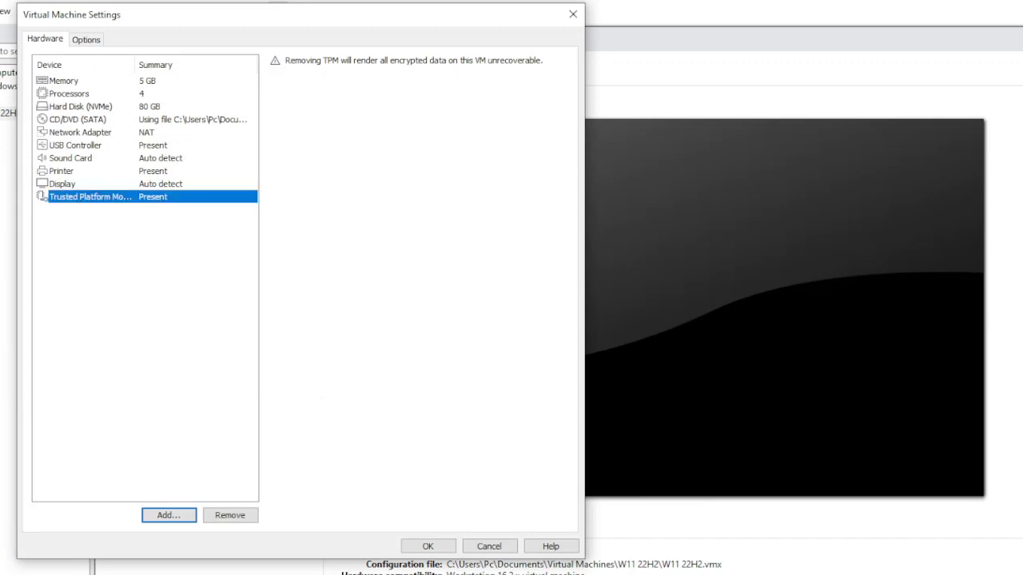
pyautogui.click(428, 547)
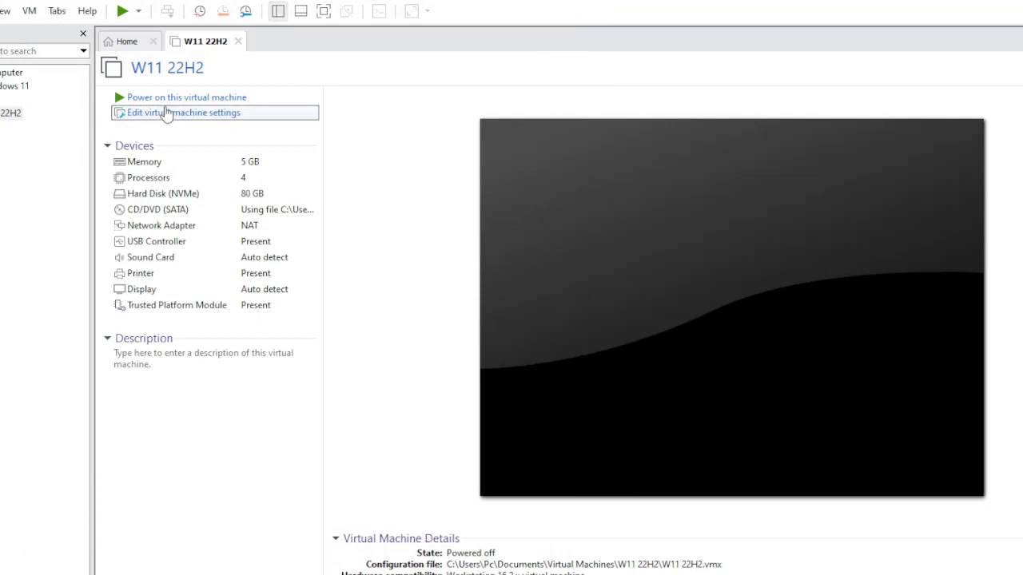
# Power on the W11 22H2 virtual machine and boot it from the installation disc
pyautogui.click(165, 99)
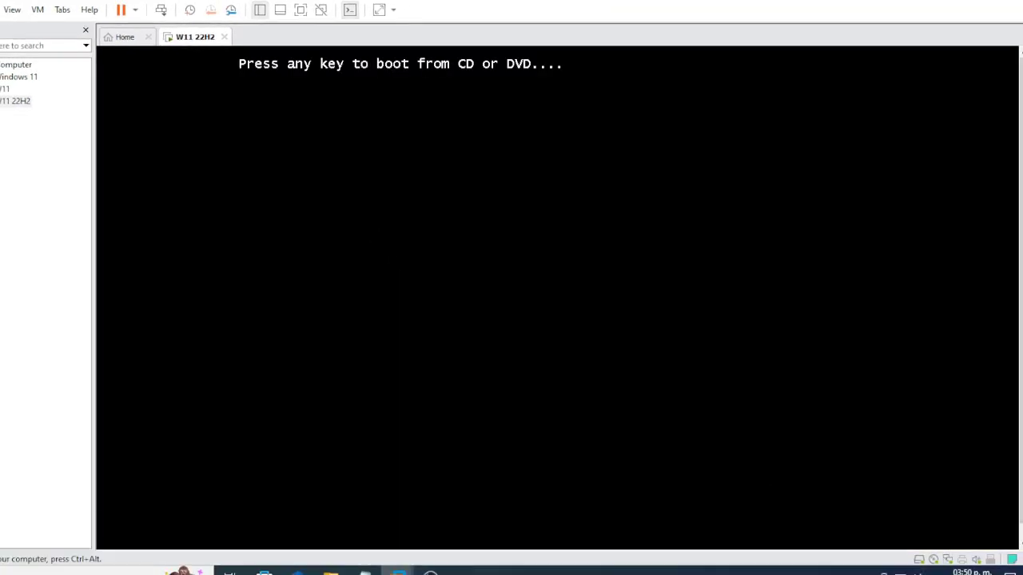
pyautogui.press('Return')
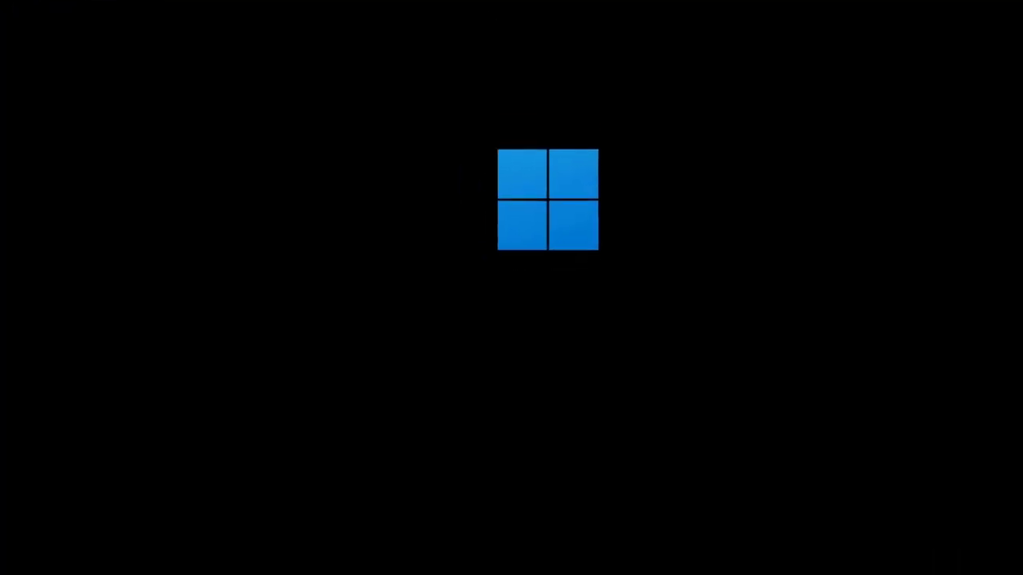
# Keep Español (México) as language and time format with the Latinoamericano keyboard, and start the Windows installation
pyautogui.click(503, 237)
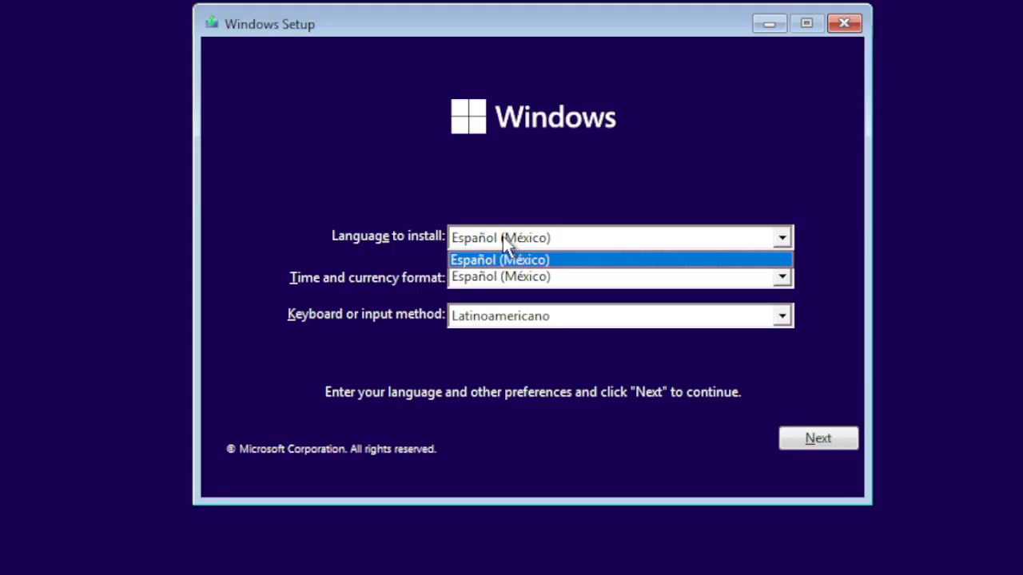
pyautogui.click(503, 237)
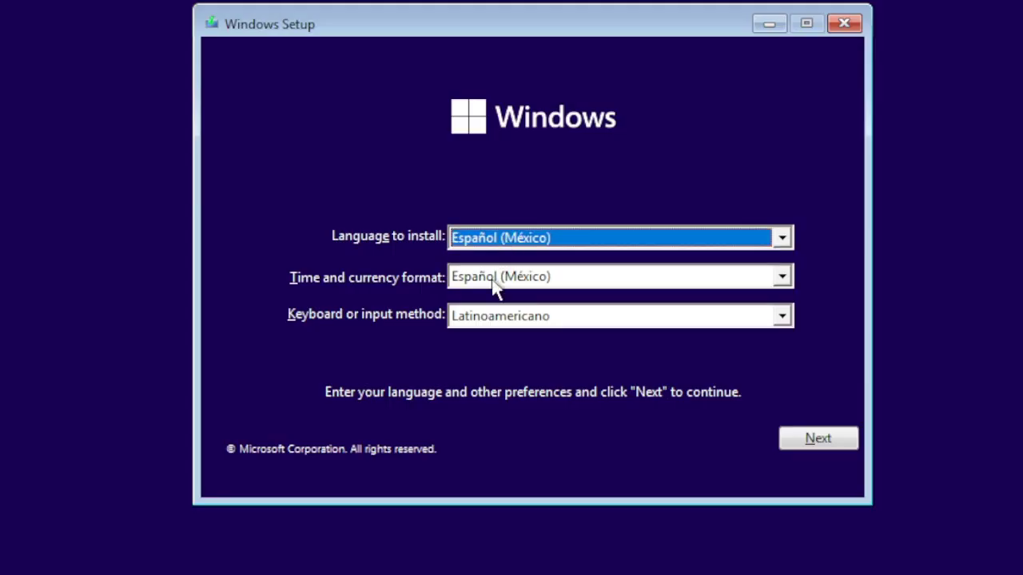
pyautogui.click(497, 280)
pyautogui.click(498, 279)
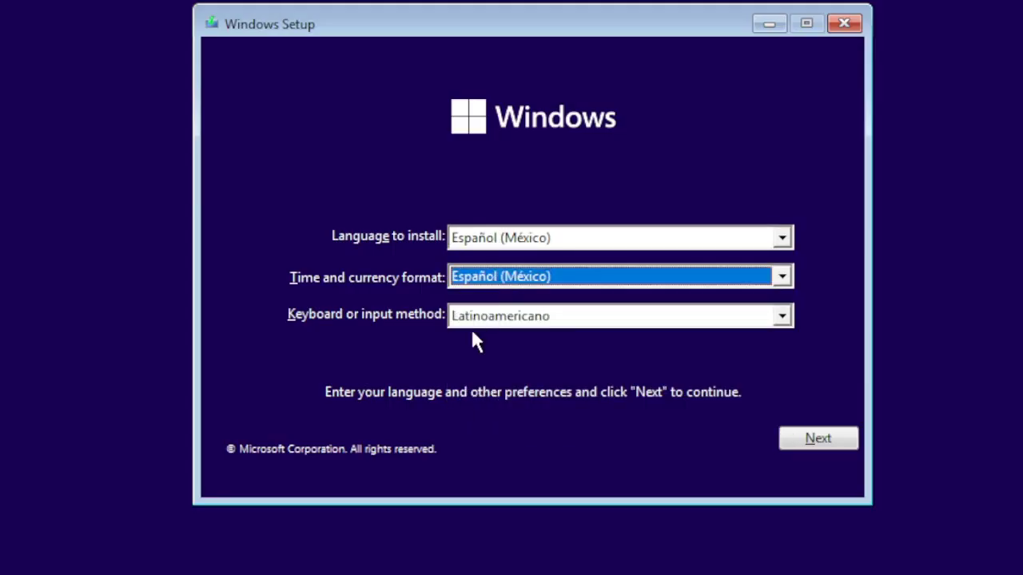
pyautogui.click(793, 444)
pyautogui.click(509, 265)
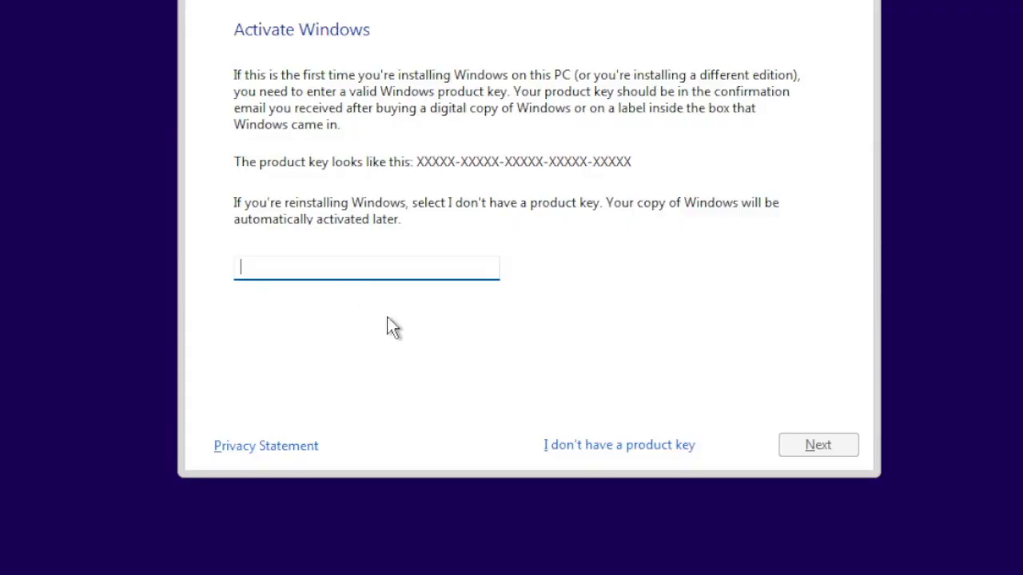
# Continue without a product key and choose Windows 11 Pro as the edition to install
pyautogui.click(584, 447)
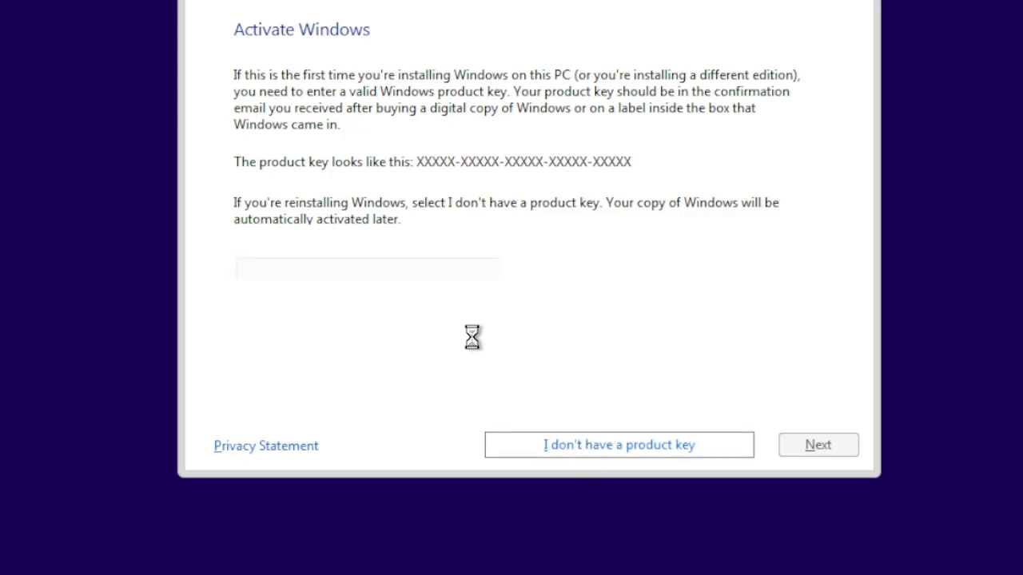
pyautogui.click(280, 169)
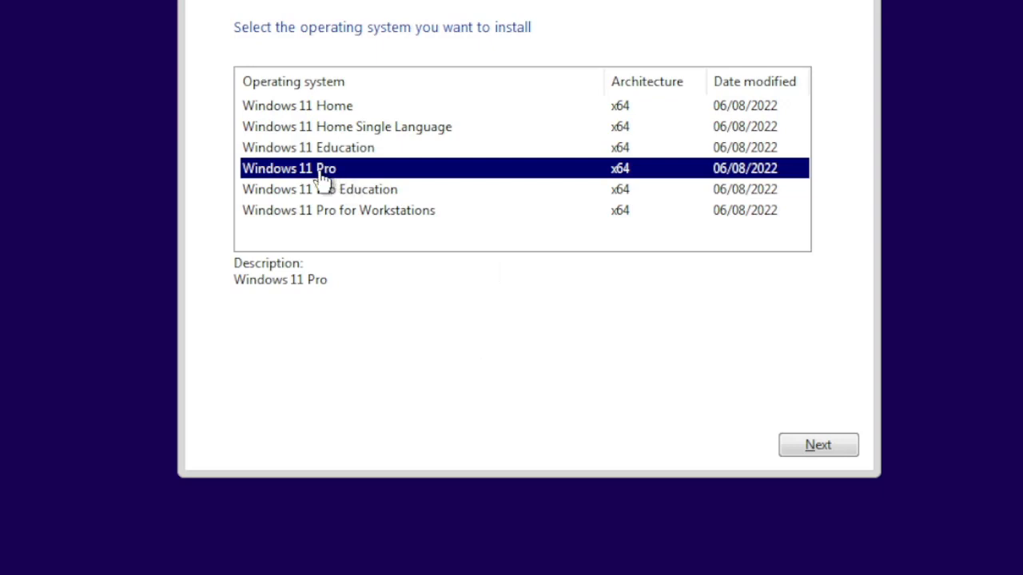
pyautogui.click(803, 445)
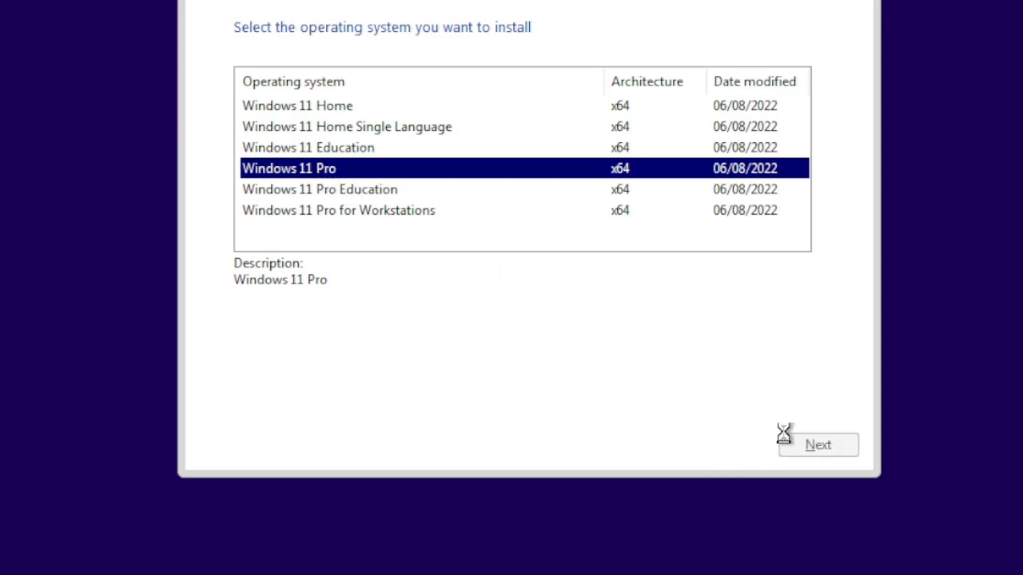
# Accept the license terms and start a custom installation on the unallocated space of Drive 0
pyautogui.click(242, 402)
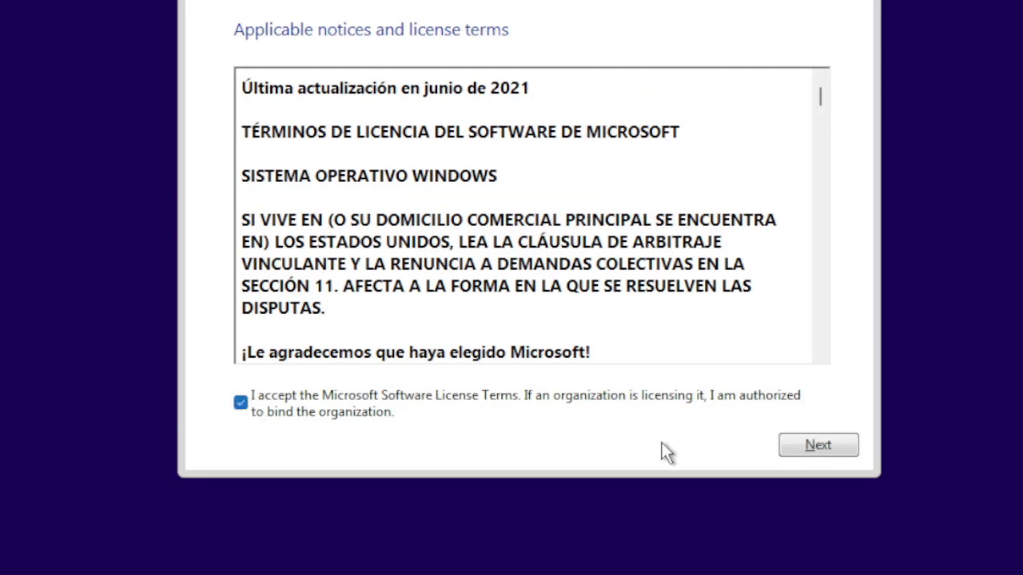
pyautogui.click(815, 450)
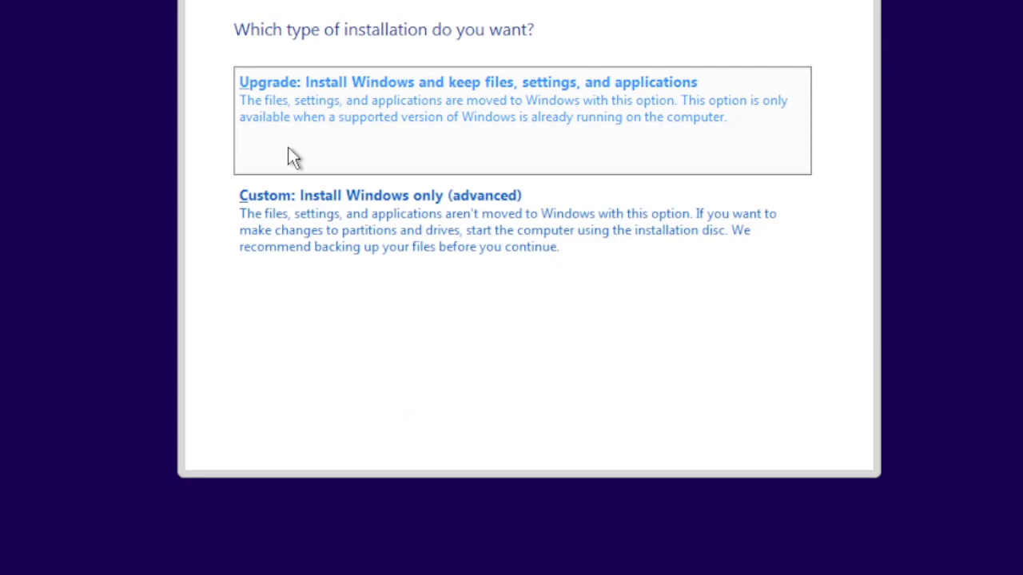
pyautogui.click(351, 226)
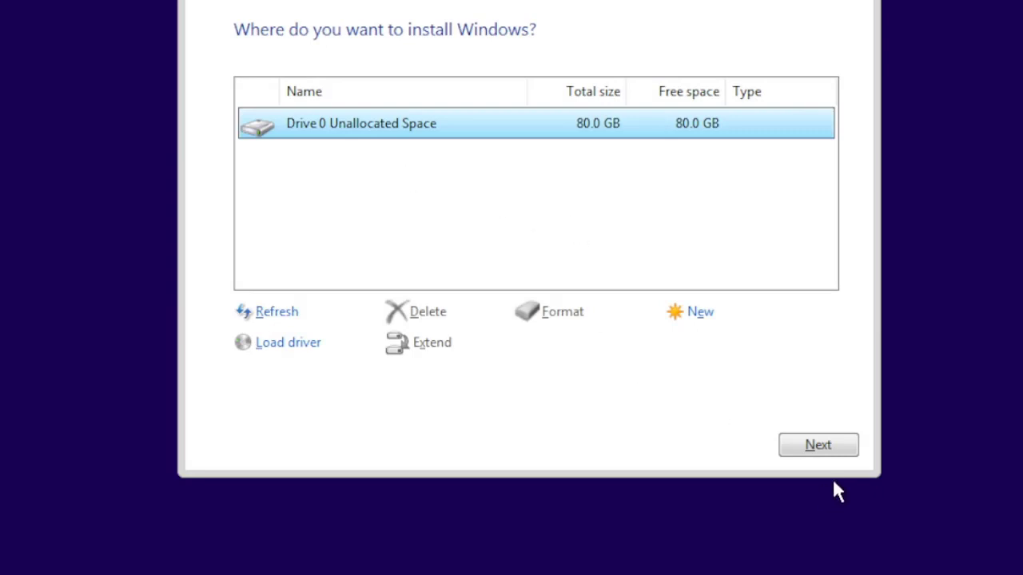
pyautogui.click(804, 454)
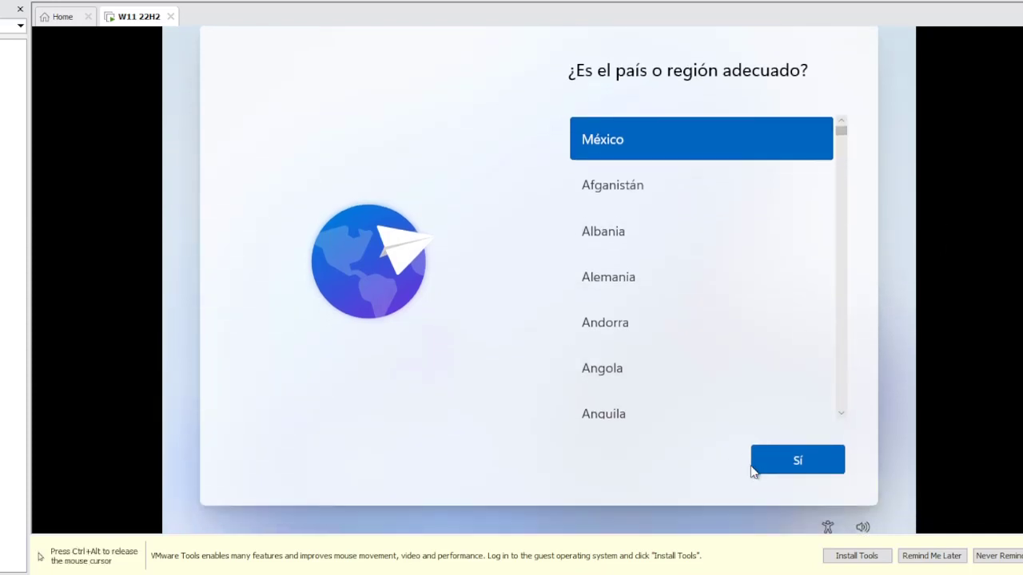
# Confirm México as the region and Latinoamericano as the keyboard layout, skipping a second layout
pyautogui.click(801, 477)
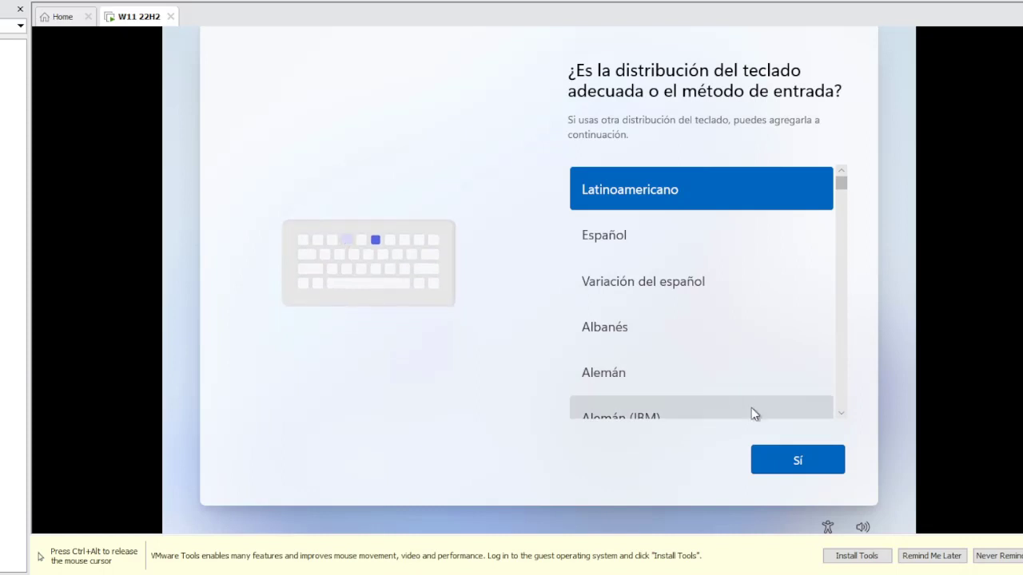
pyautogui.click(776, 463)
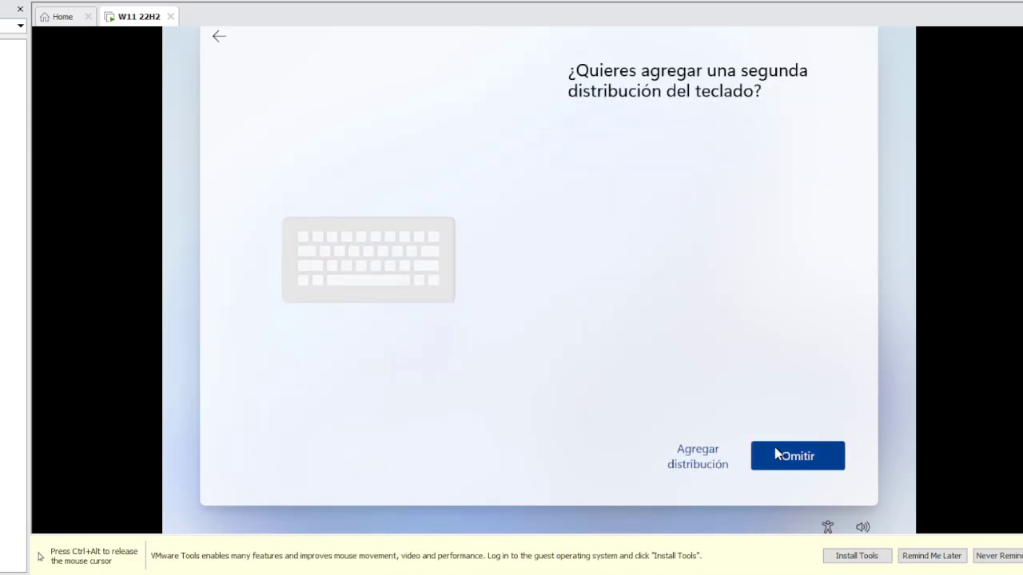
pyautogui.click(788, 461)
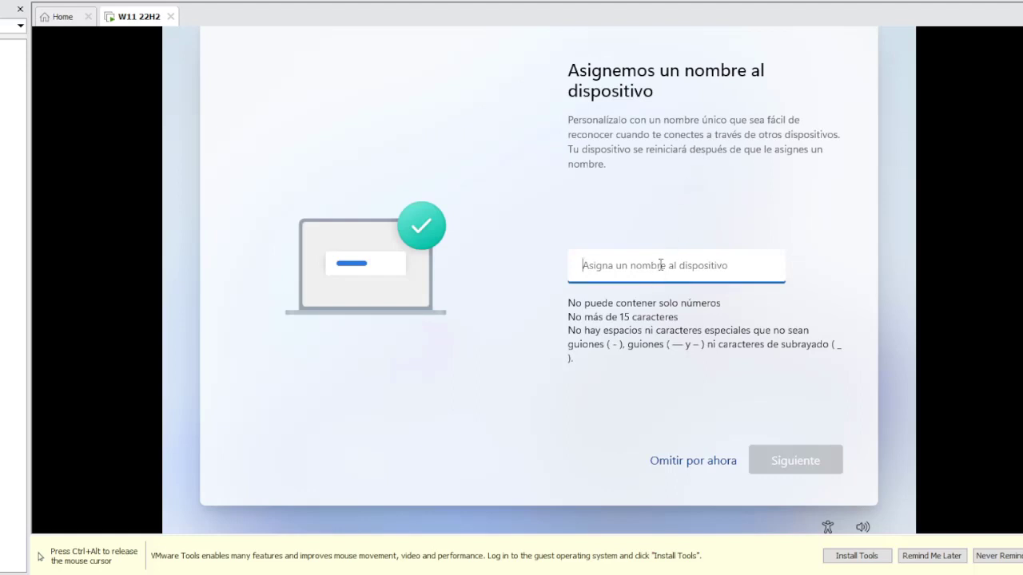
# Enter a name for the device and choose to set it up for personal use
pyautogui.write('danny')
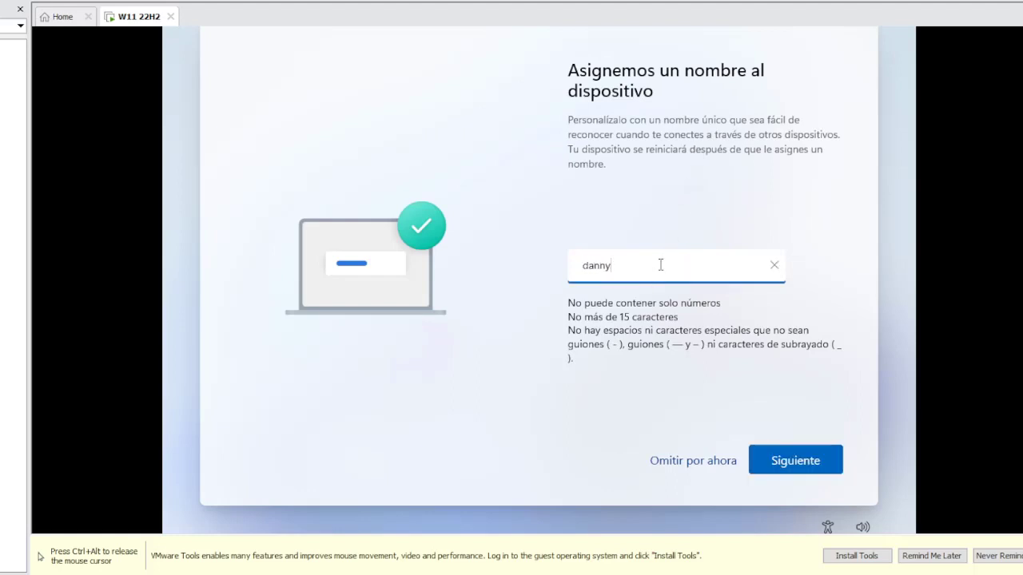
pyautogui.click(790, 462)
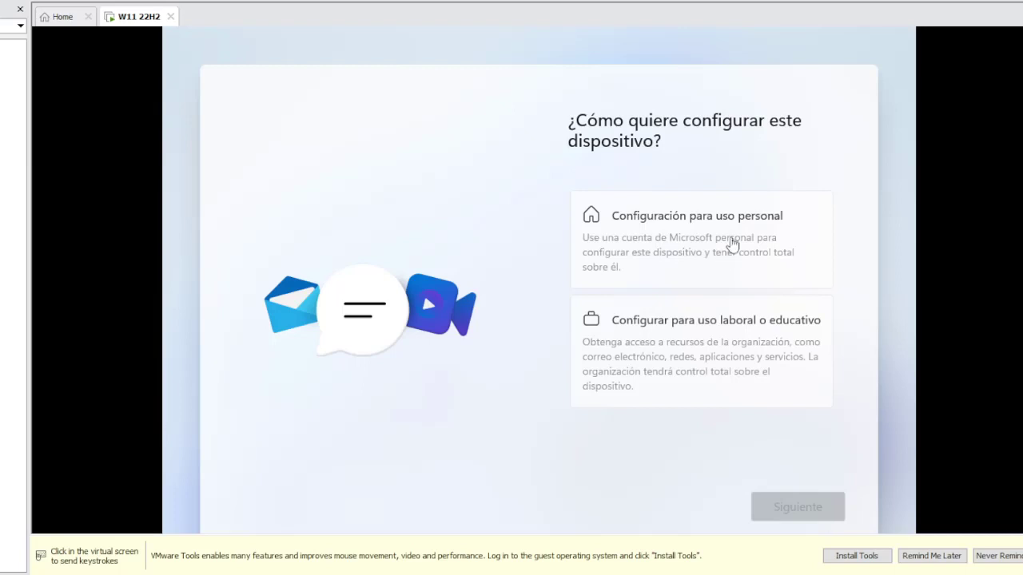
pyautogui.click(657, 249)
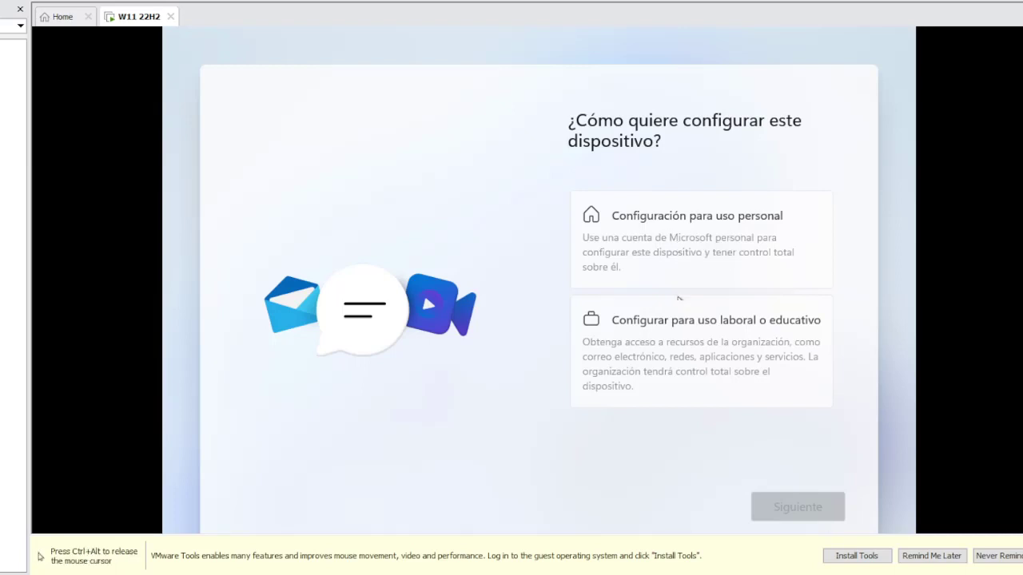
pyautogui.click(679, 251)
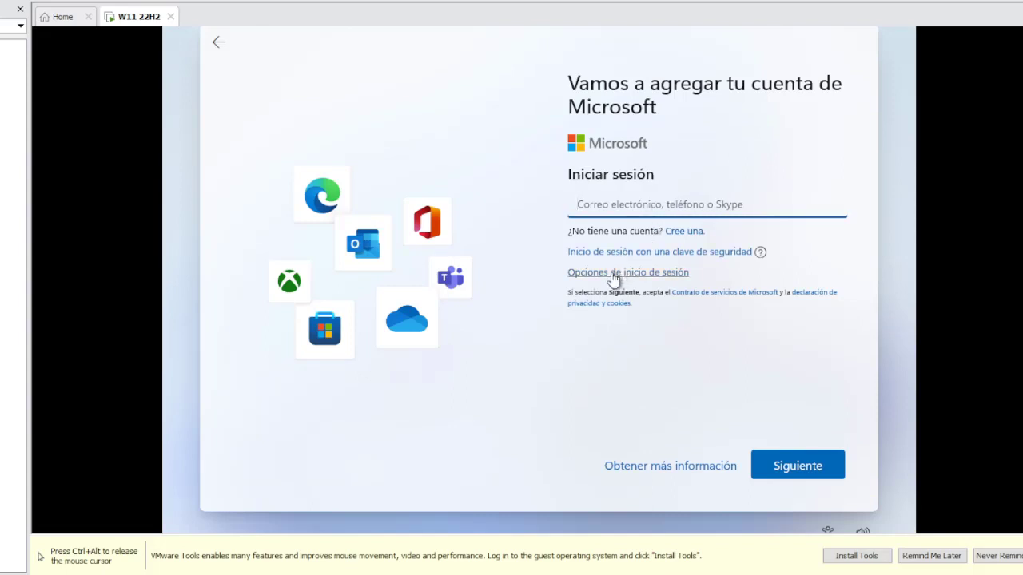
# Submit a dummy e-mail and password at the Microsoft account sign-in, and continue to local account creation
pyautogui.click(623, 205)
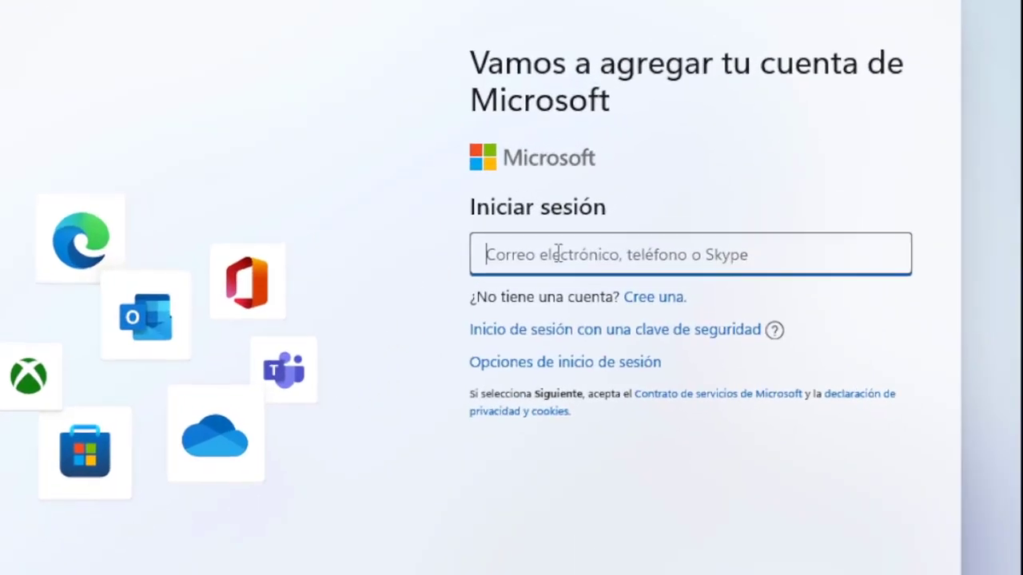
pyautogui.write('no')
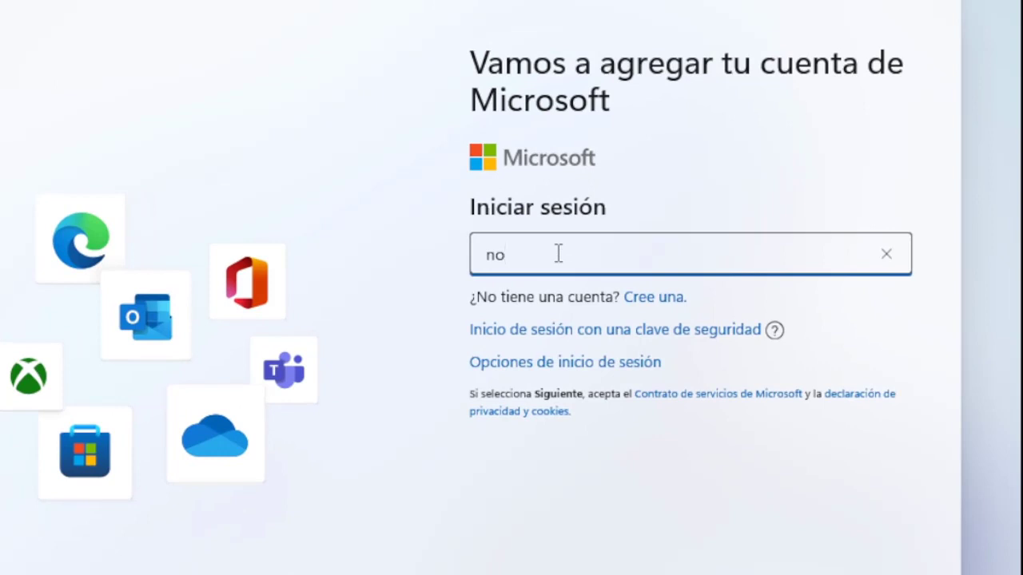
pyautogui.write('@thankyou.com')
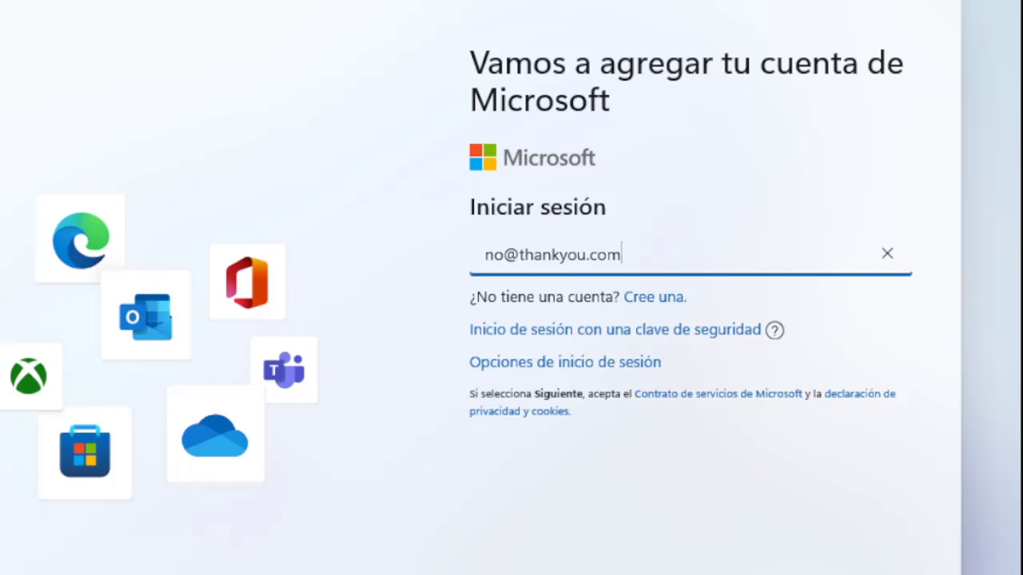
pyautogui.press('Return')
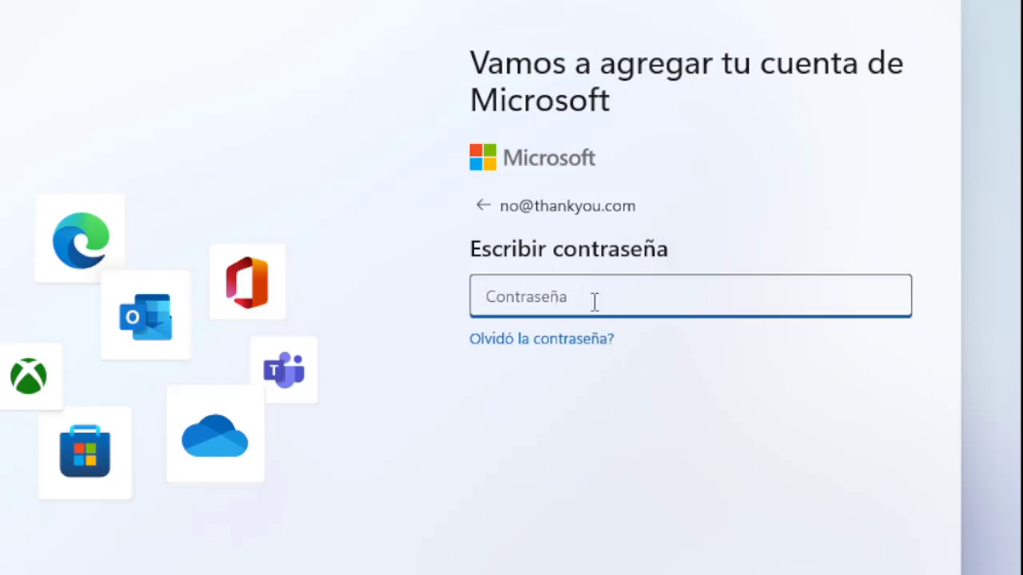
pyautogui.write('•••••')
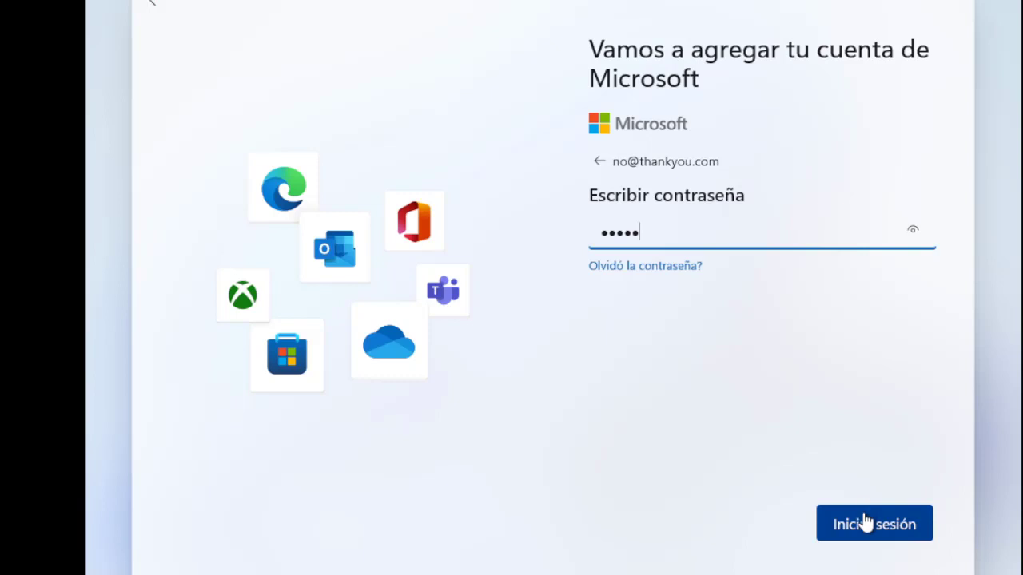
pyautogui.click(866, 521)
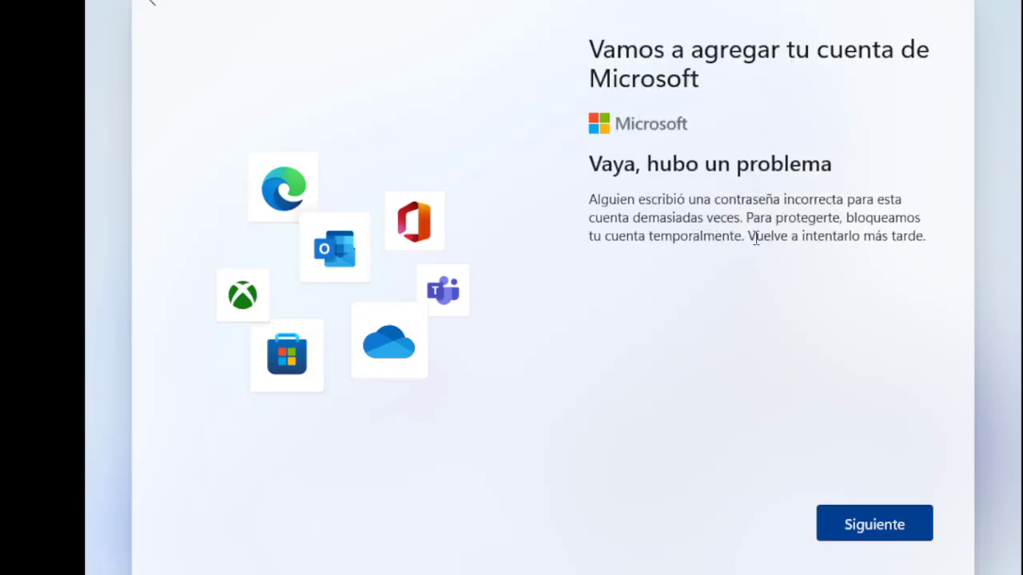
pyautogui.click(865, 532)
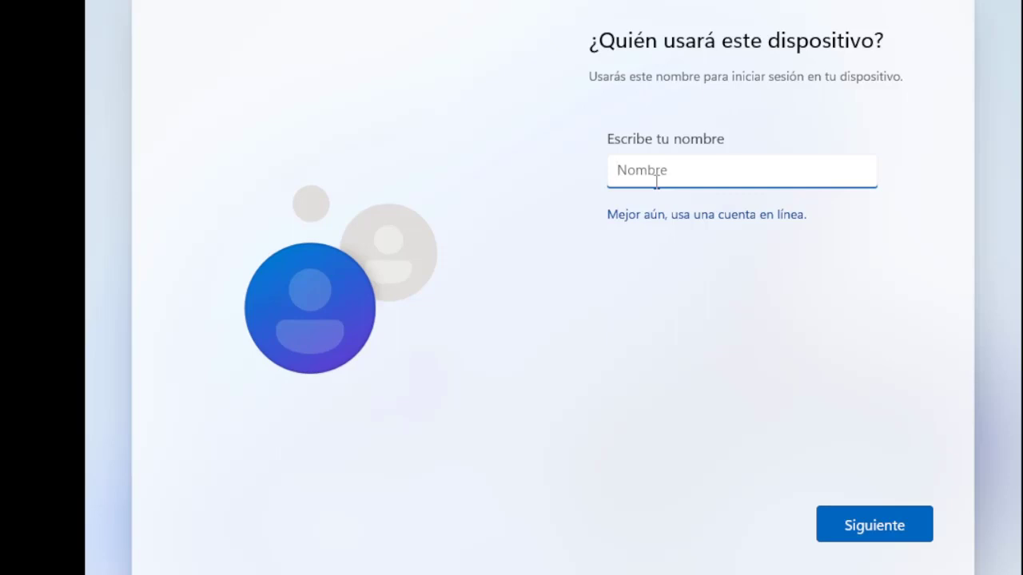
# Enter the user's name for the local account and continue to password creation
pyautogui.write('DANNY')
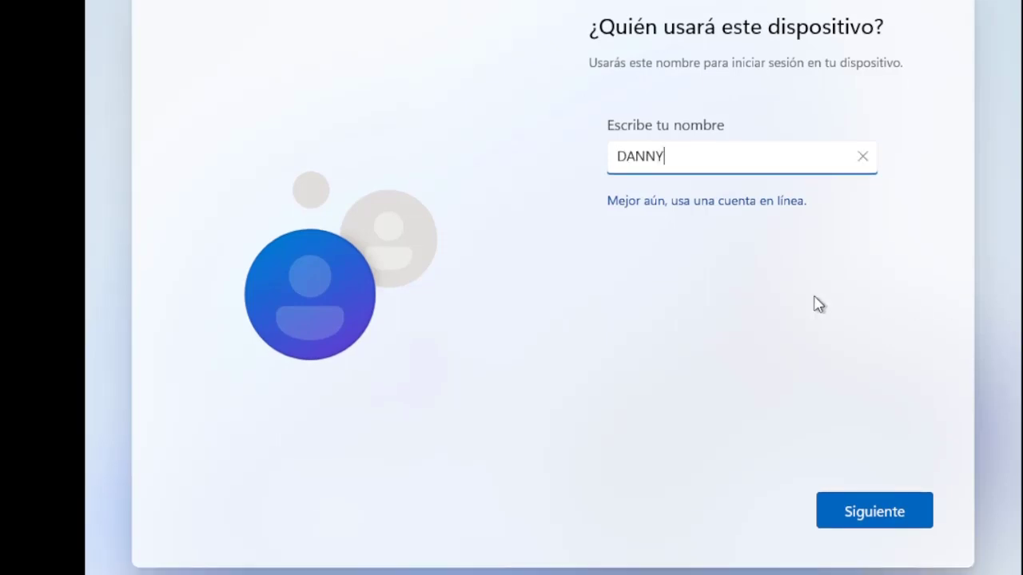
pyautogui.click(877, 517)
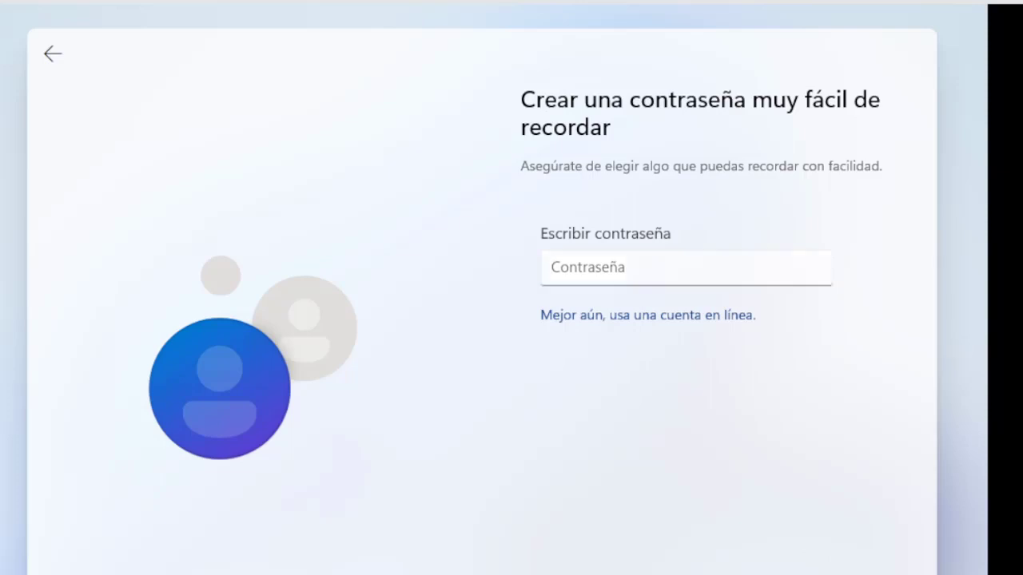
# Continue with a blank local account password, and accept the device privacy settings with all options left on
pyautogui.press('Return')
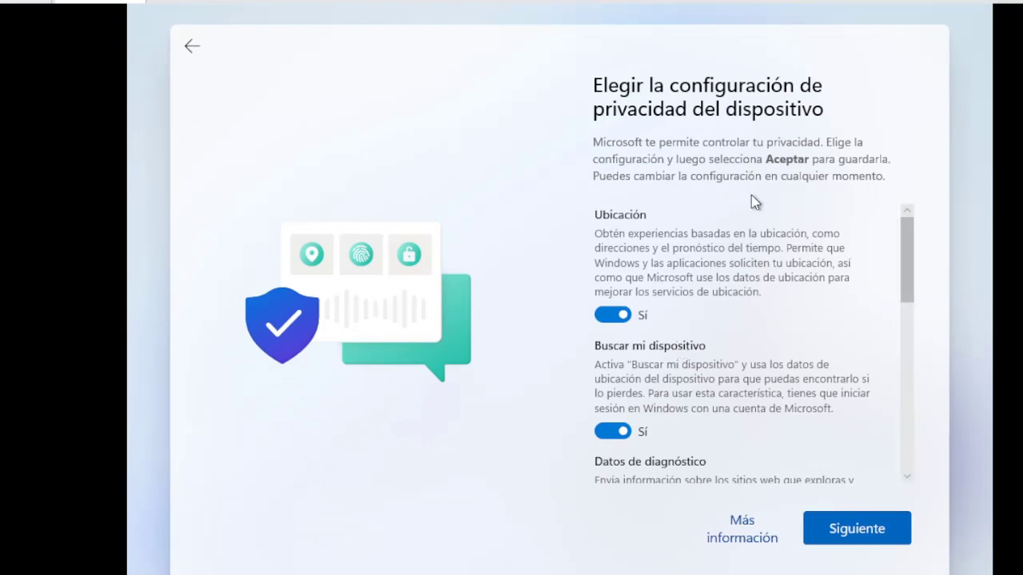
pyautogui.scroll(-5, 735, 240)
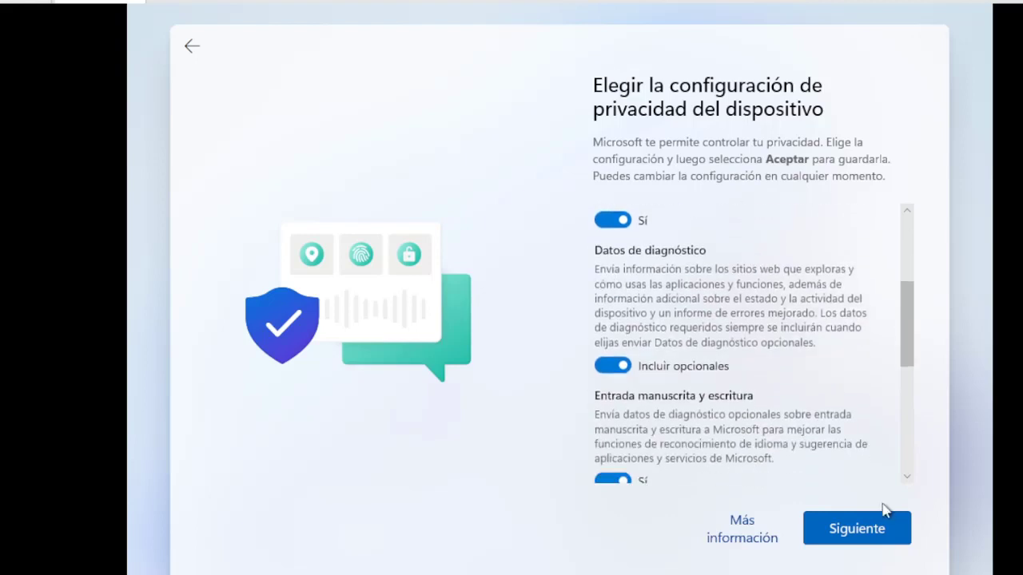
pyautogui.click(847, 539)
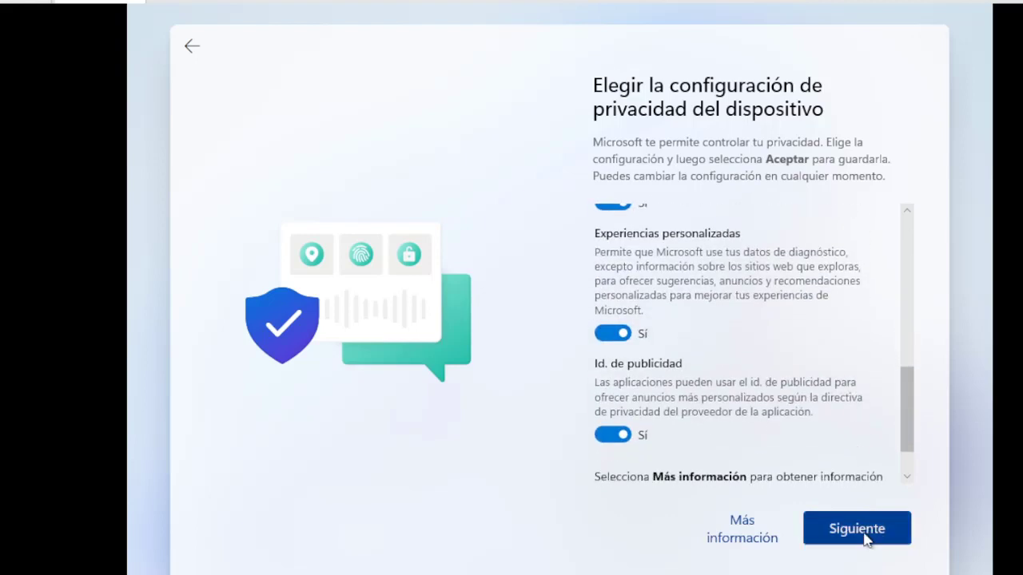
pyautogui.click(867, 537)
pyautogui.click(867, 537)
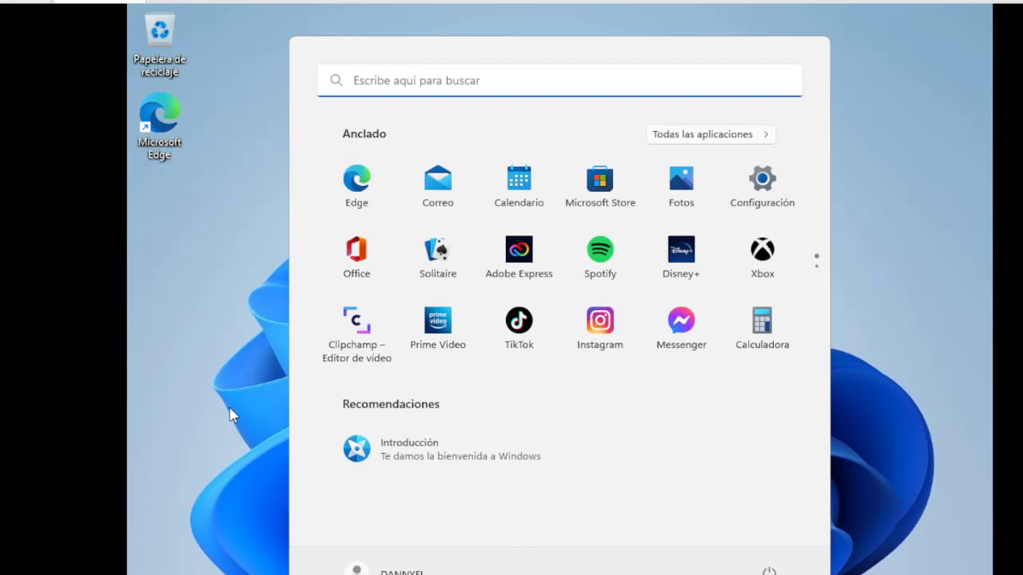
# Run winver to check the installed Windows version, and close the Acerca de Windows window
pyautogui.press('super+r')
pyautogui.write('winver')
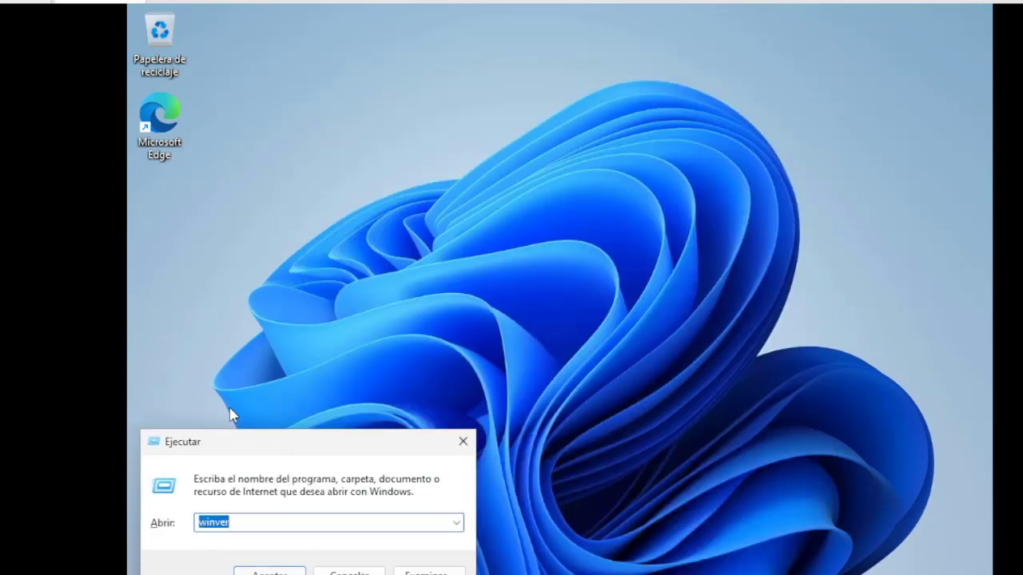
pyautogui.press('Return')
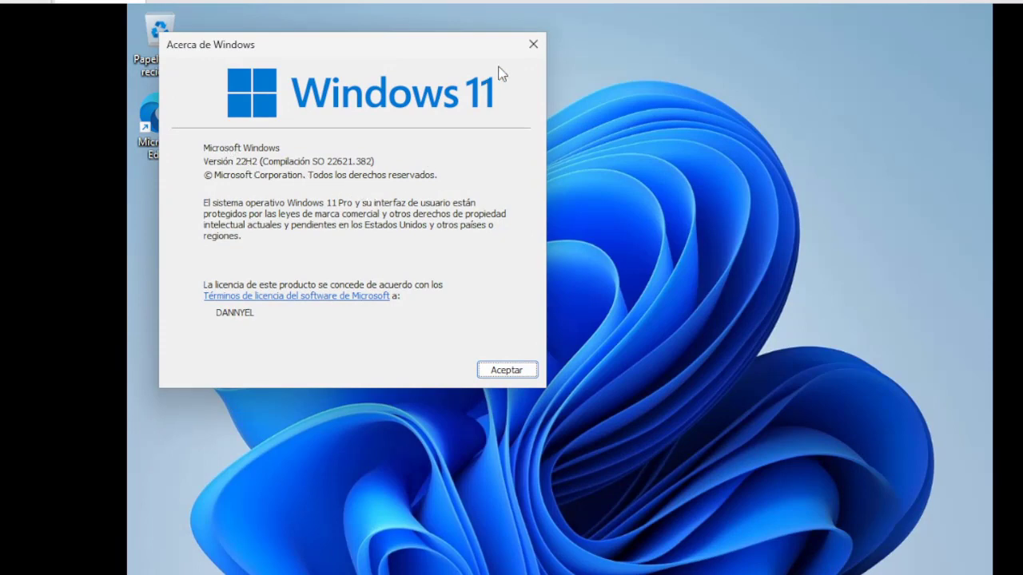
pyautogui.click(530, 46)
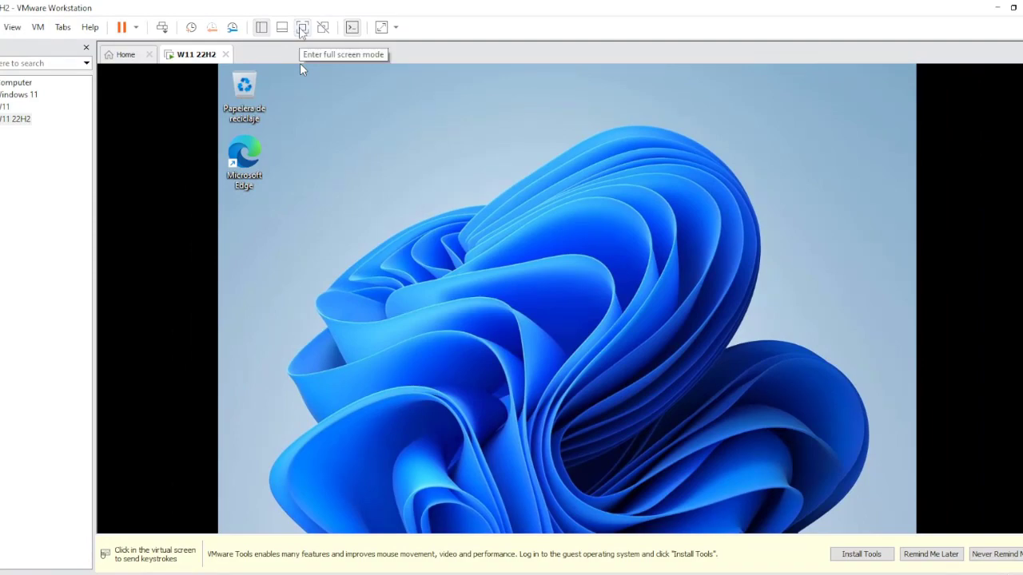
# Try displaying the W11 22H2 virtual machine in full screen mode
pyautogui.click(301, 28)
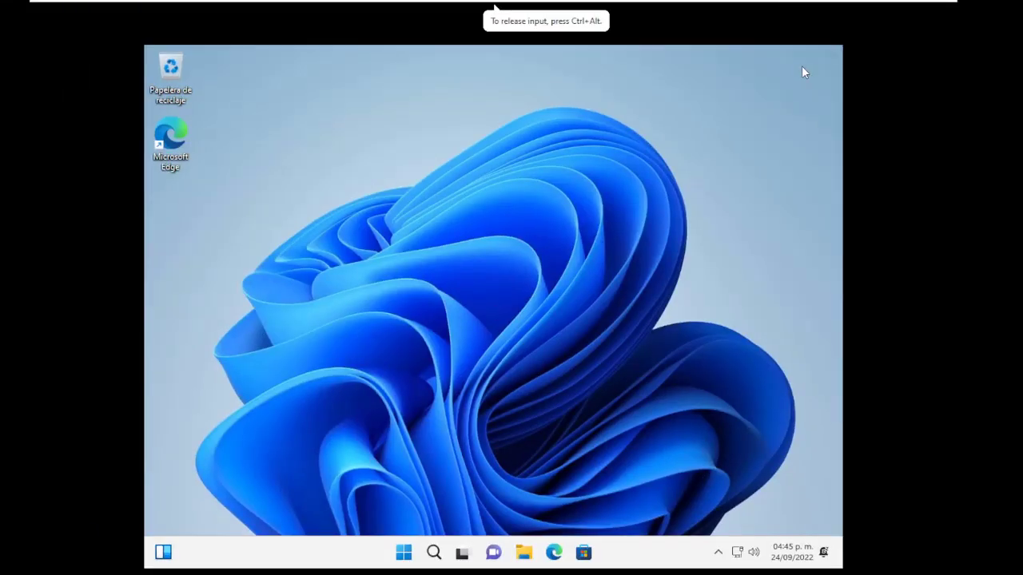
pyautogui.moveTo(805, 4)
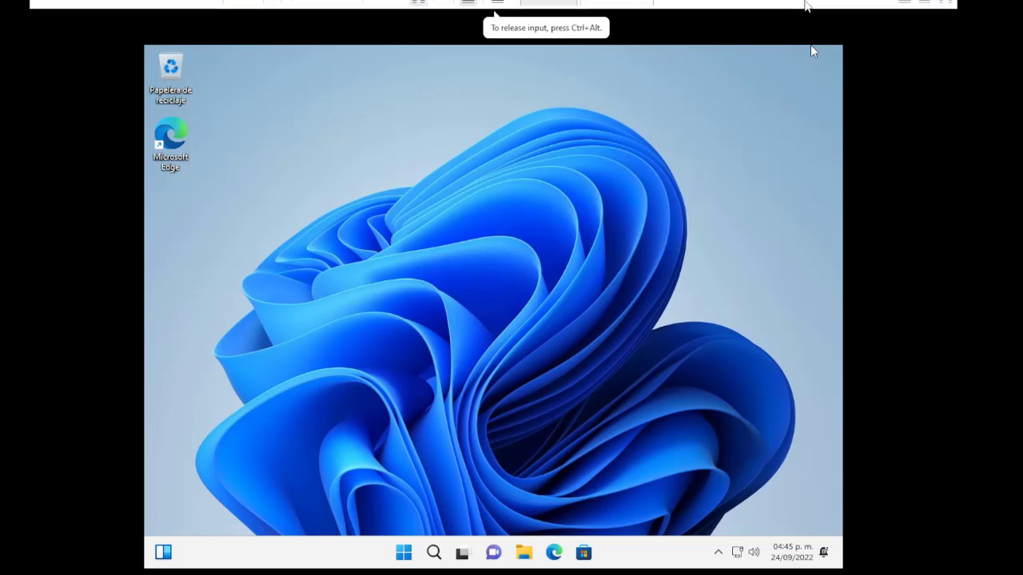
pyautogui.click(916, 15)
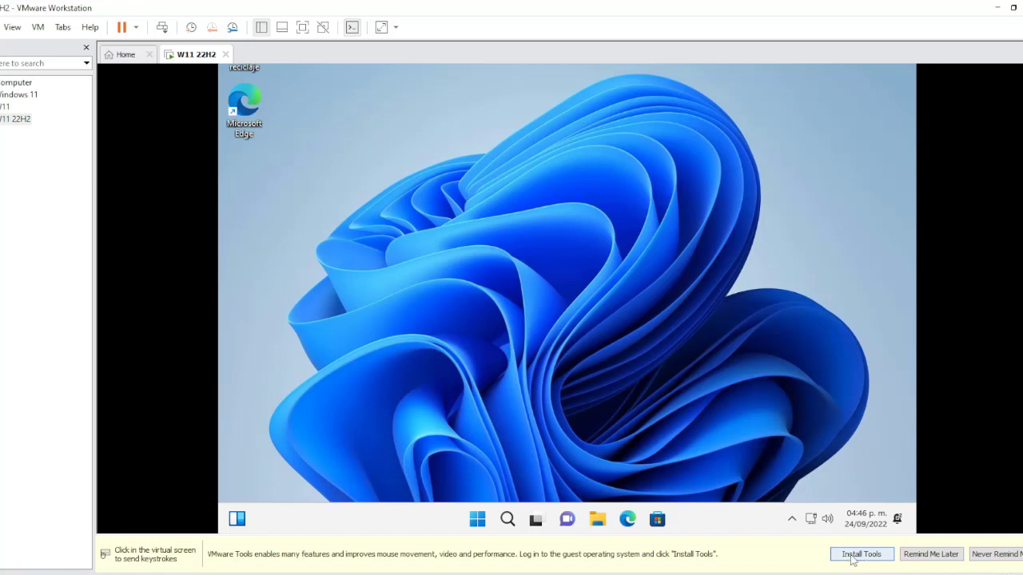
# Load the VMware Tools disc in the virtual machine, run setup64 from DVD drive D:, and allow it to make changes
pyautogui.click(854, 555)
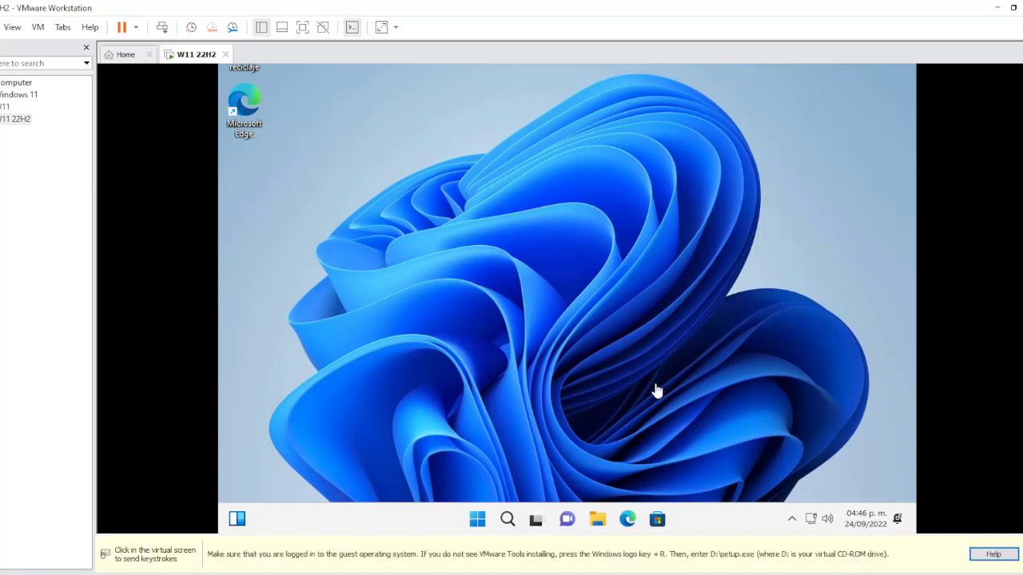
pyautogui.click(602, 420)
pyautogui.press('super+e')
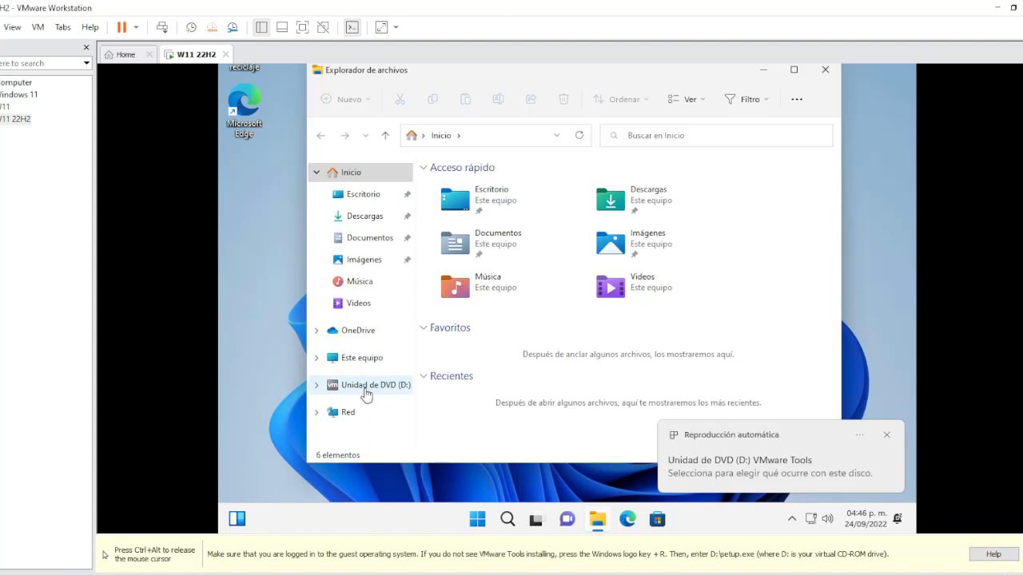
pyautogui.click(366, 388)
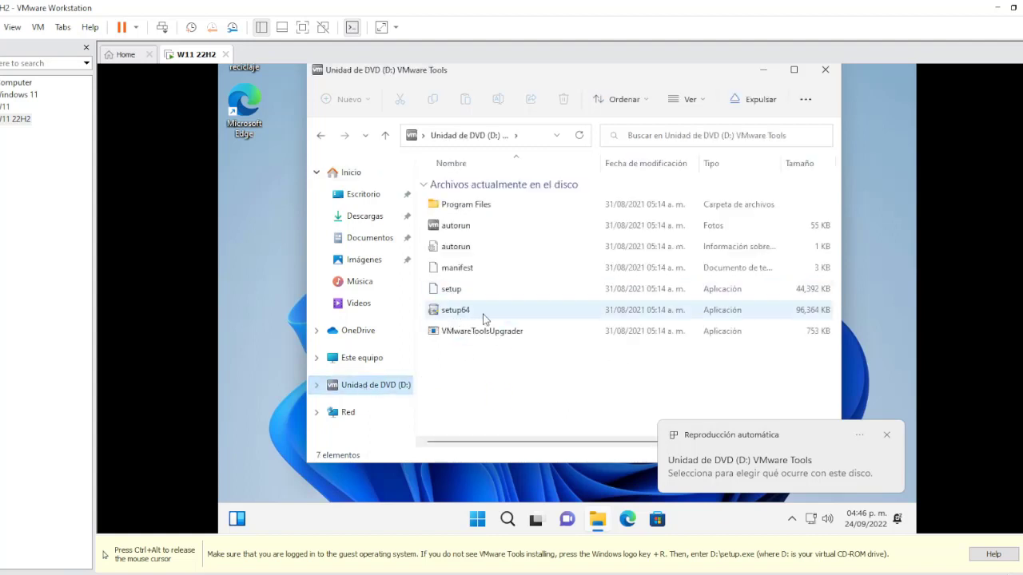
pyautogui.doubleClick(455, 310)
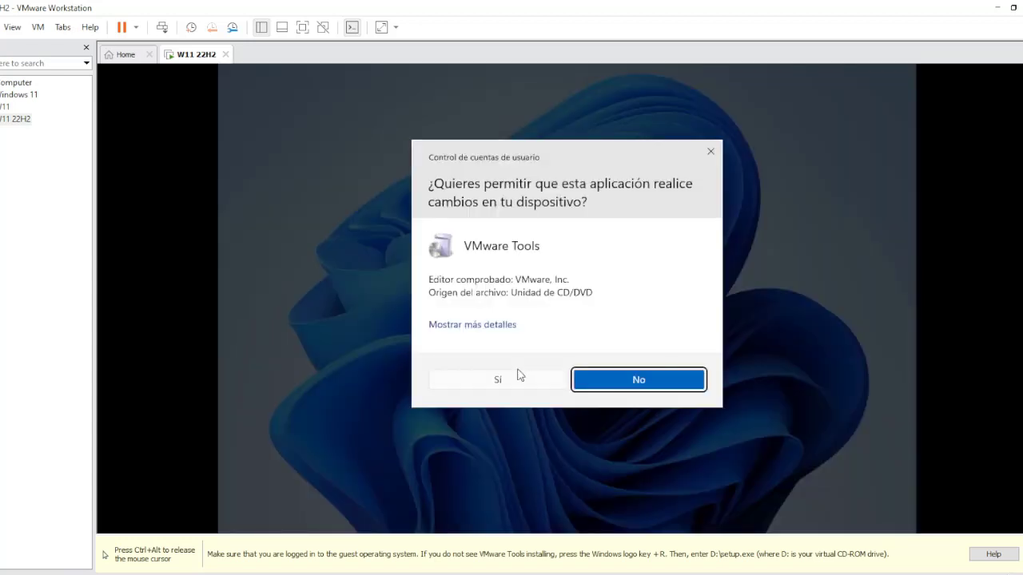
pyautogui.click(488, 382)
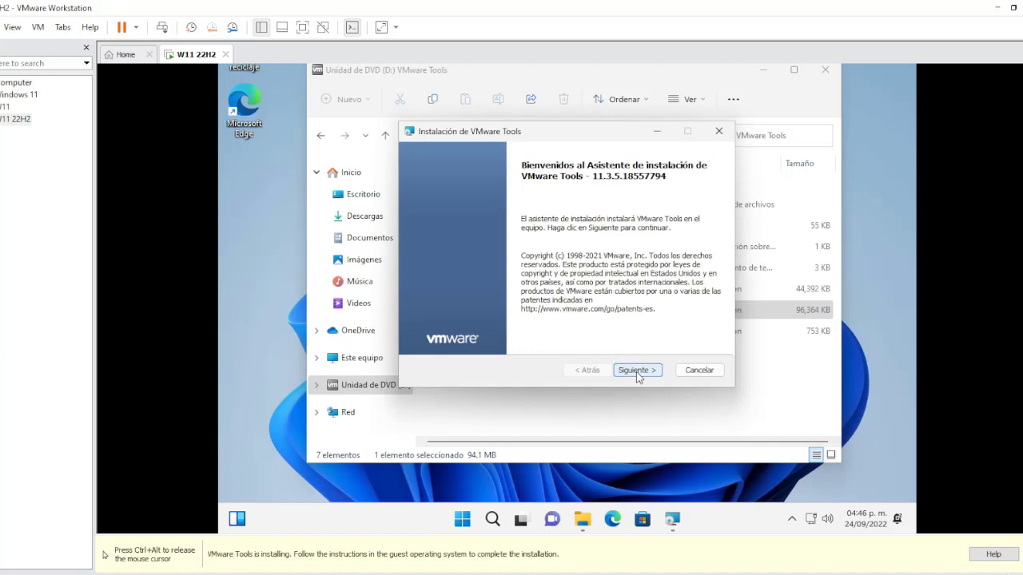
# Install VMware Tools with the Típica installation type, and finish by restarting the guest system
pyautogui.click(637, 370)
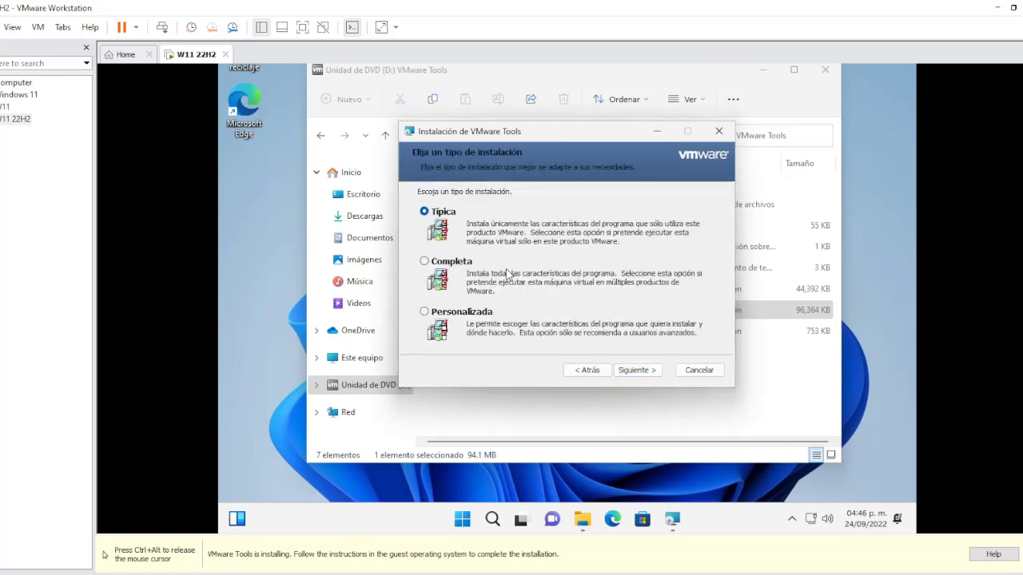
pyautogui.click(628, 370)
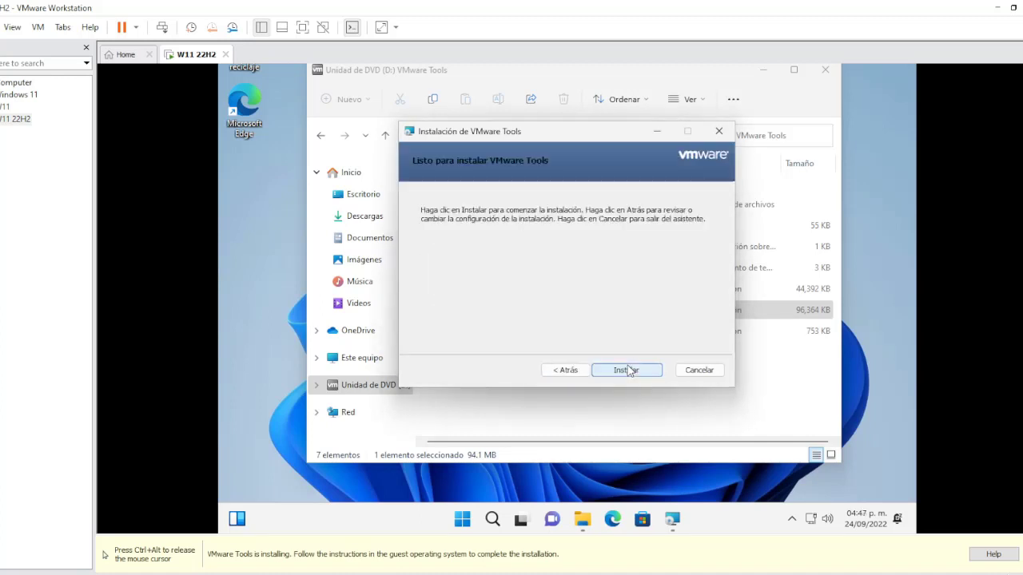
pyautogui.click(628, 372)
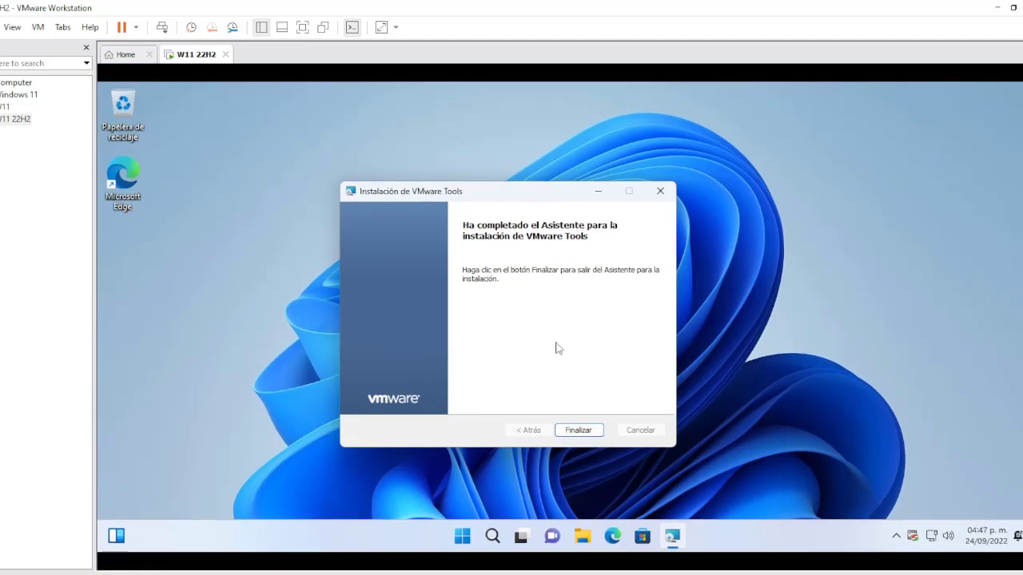
pyautogui.click(579, 431)
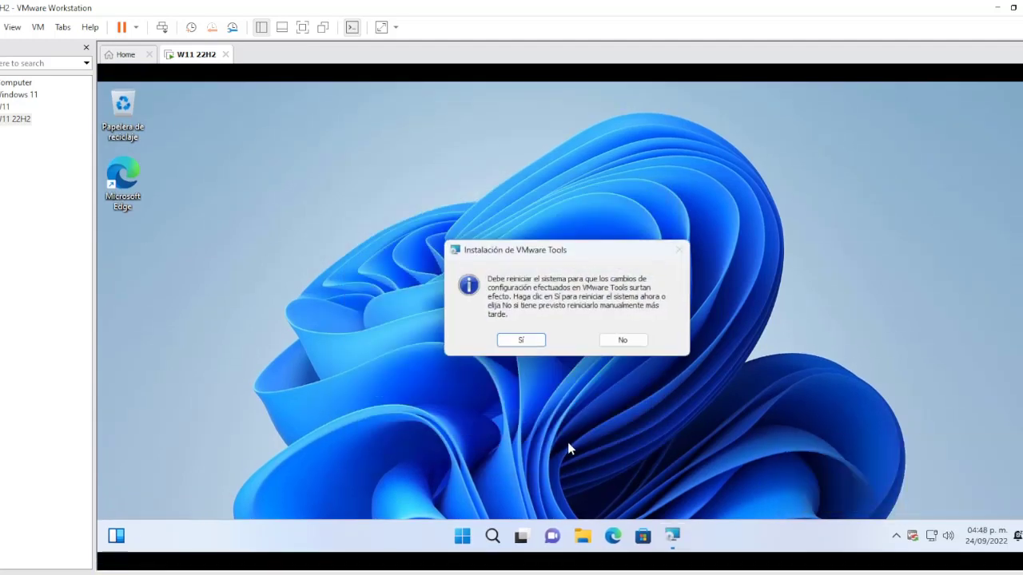
pyautogui.click(521, 342)
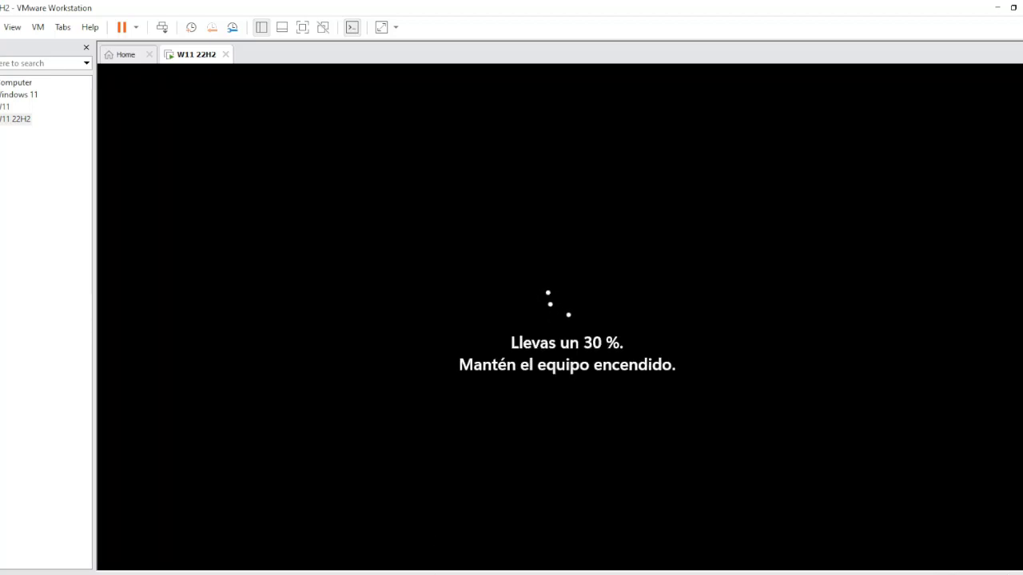
# Switch the restarted W11 22H2 virtual machine to full screen mode
pyautogui.moveTo(433, 574)
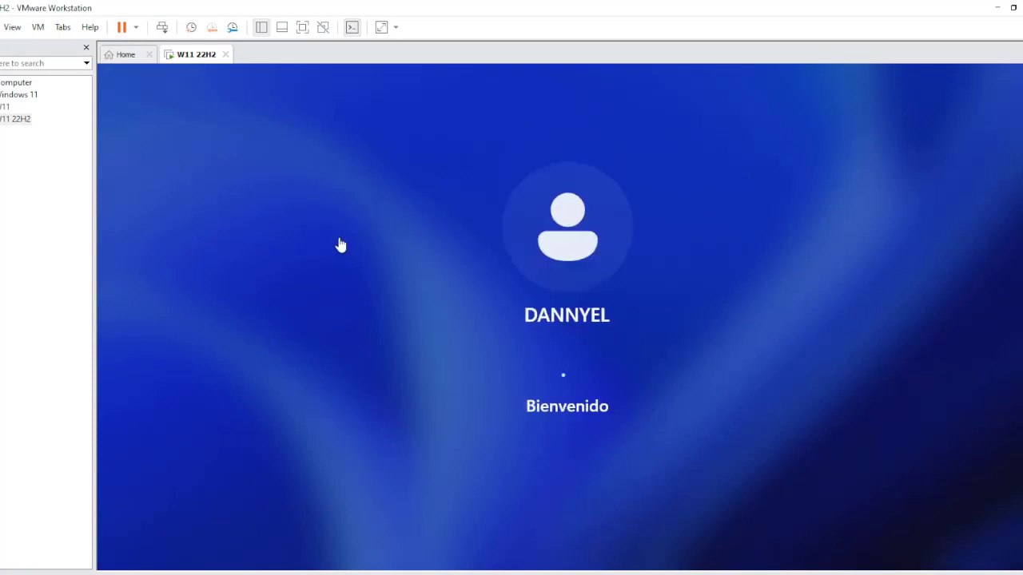
pyautogui.click(302, 29)
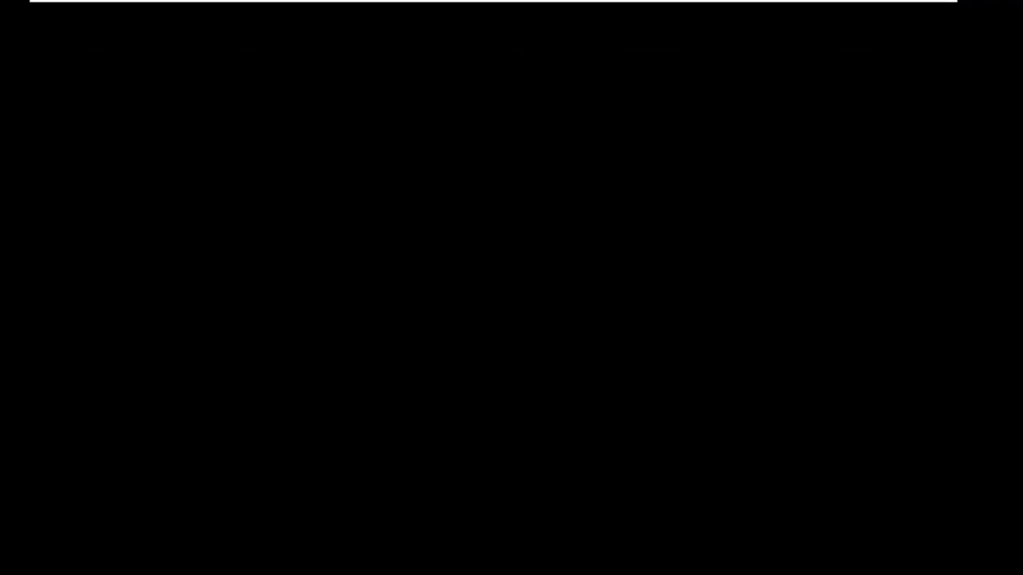